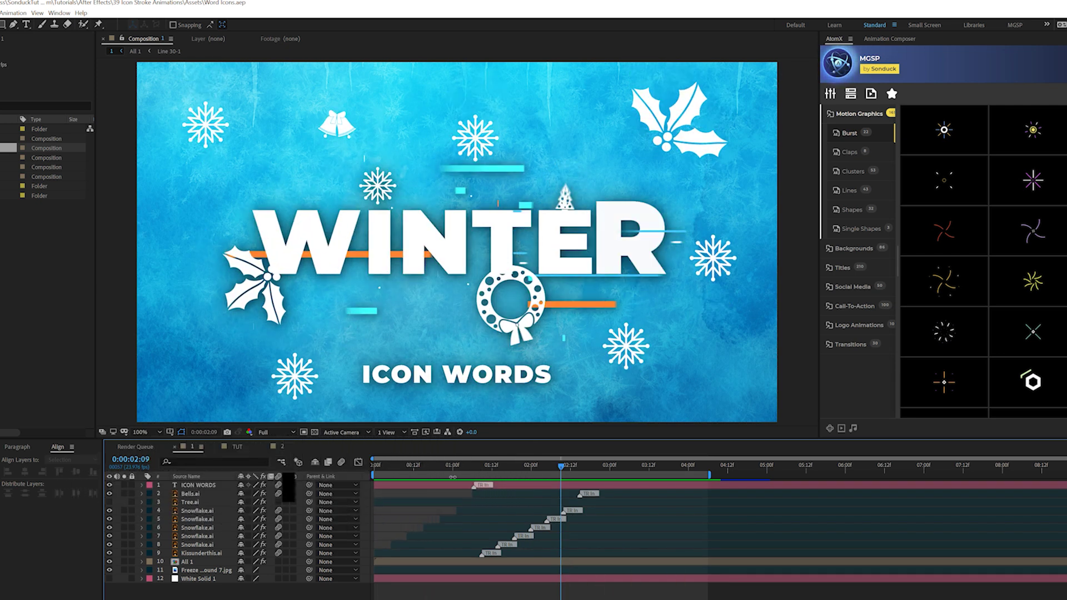
- Preview the finished WINTER and SONDUCK example comps, then switch to the TUT composition
drag(497, 467, 580, 466)
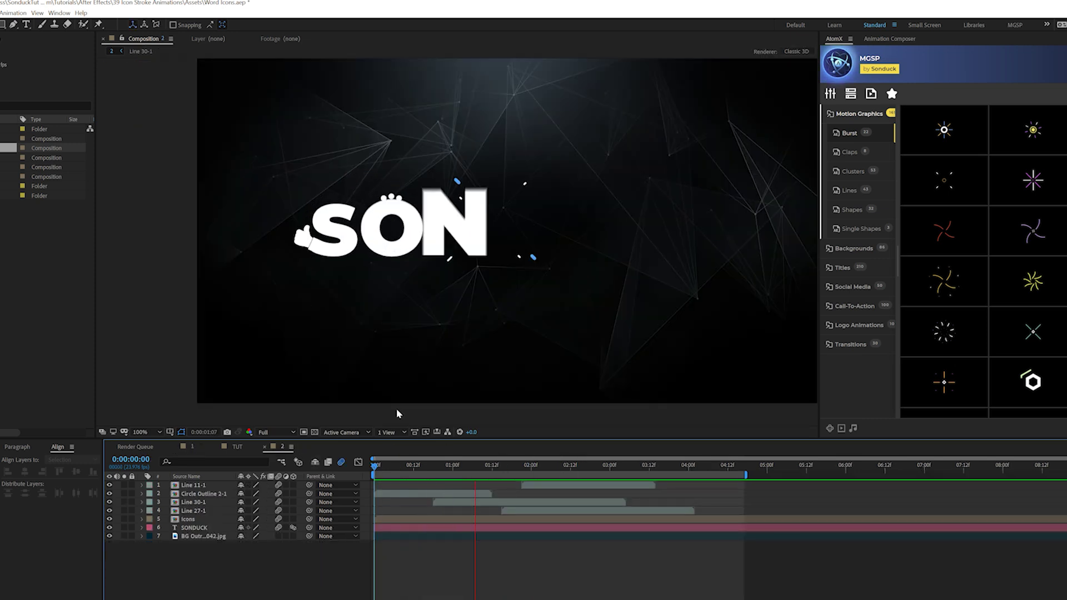
drag(440, 468, 690, 492)
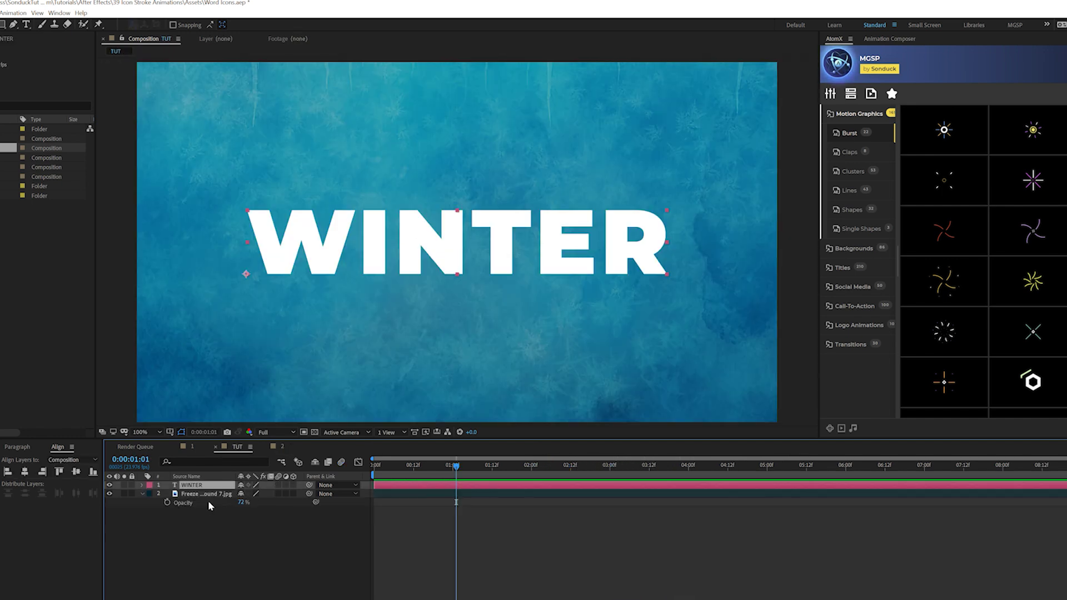
click(174, 545)
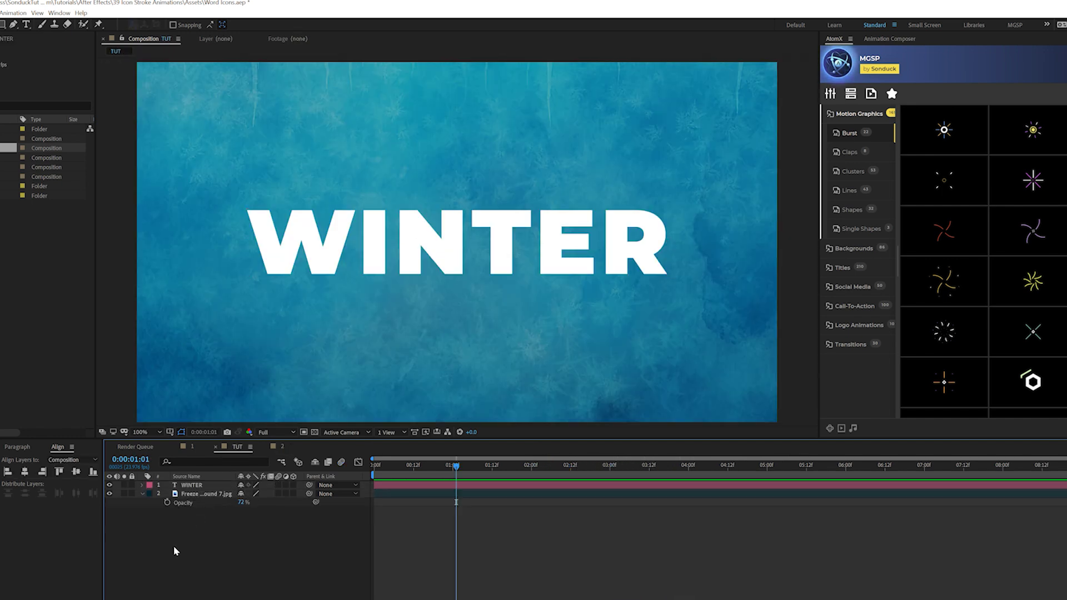
- Delete the original WINTER text layer
click(142, 494)
click(189, 486)
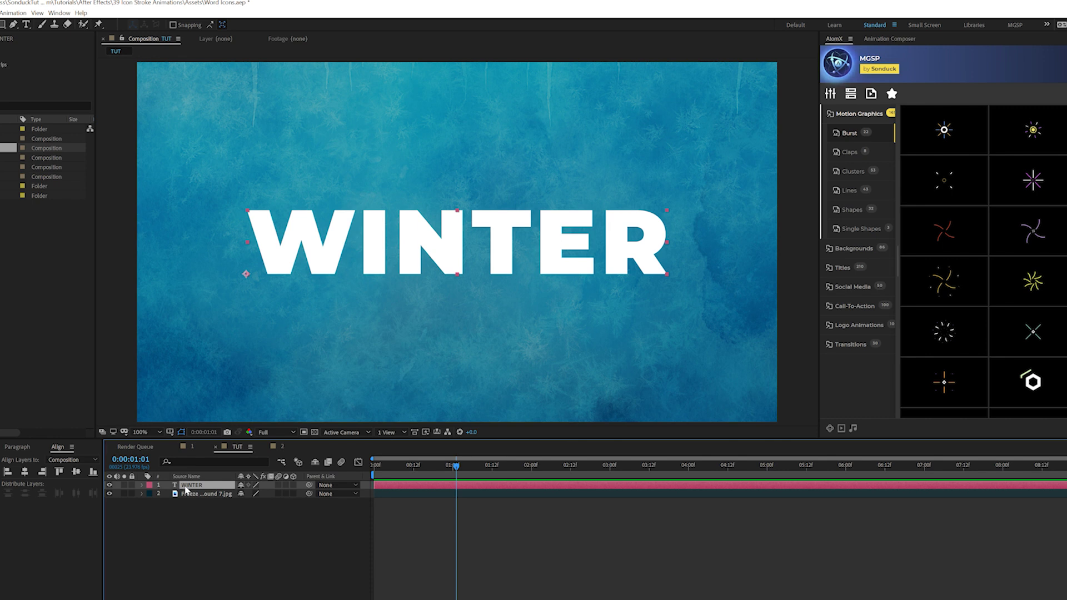
click(141, 486)
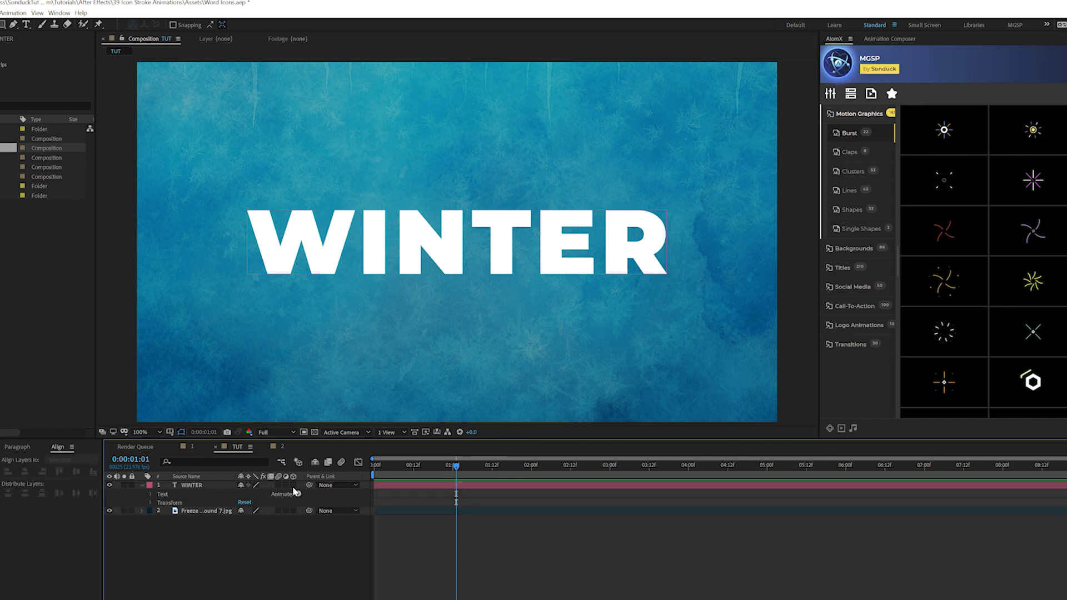
click(298, 494)
click(203, 519)
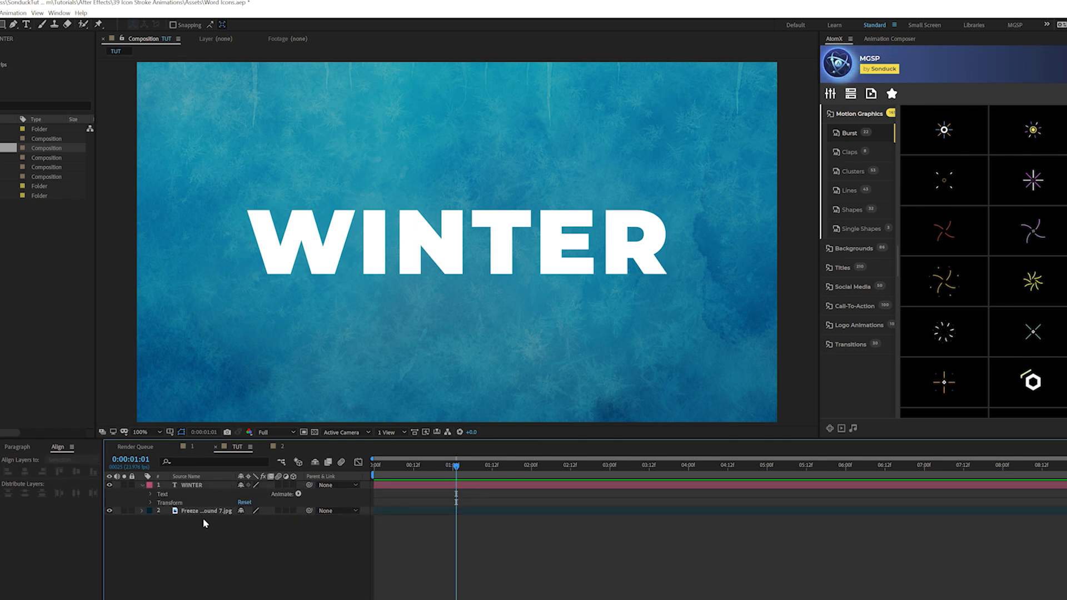
click(197, 486)
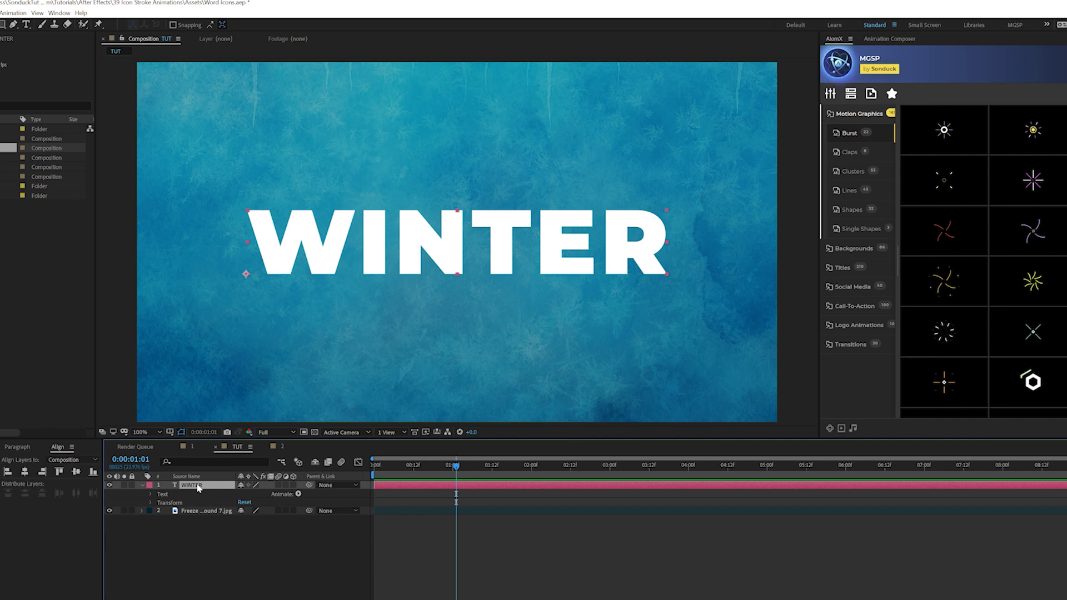
key(Delete)
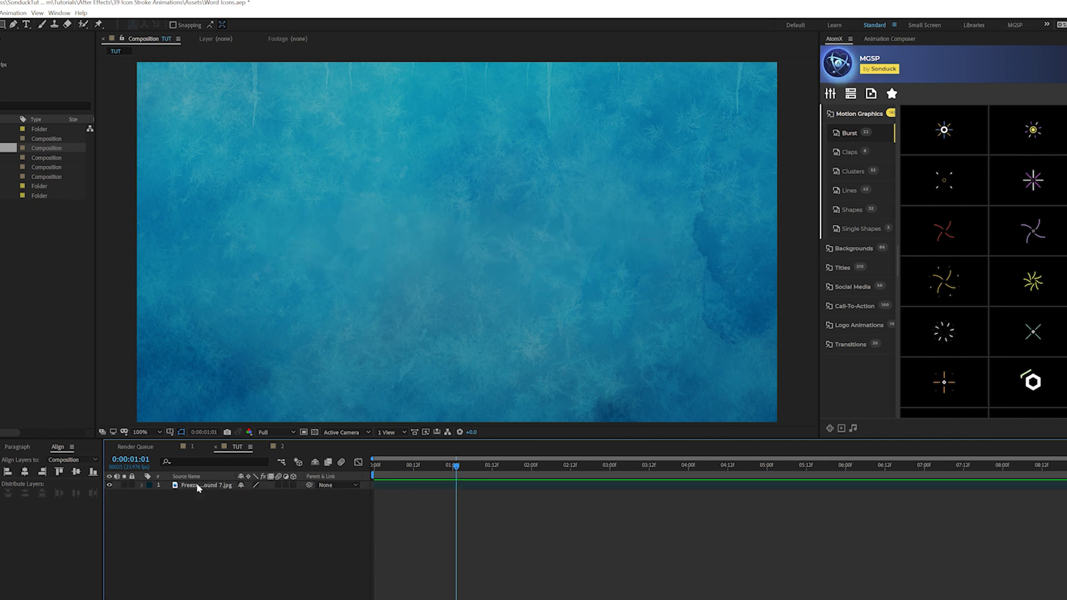
- Create a new W text layer centred in the composition
click(26, 24)
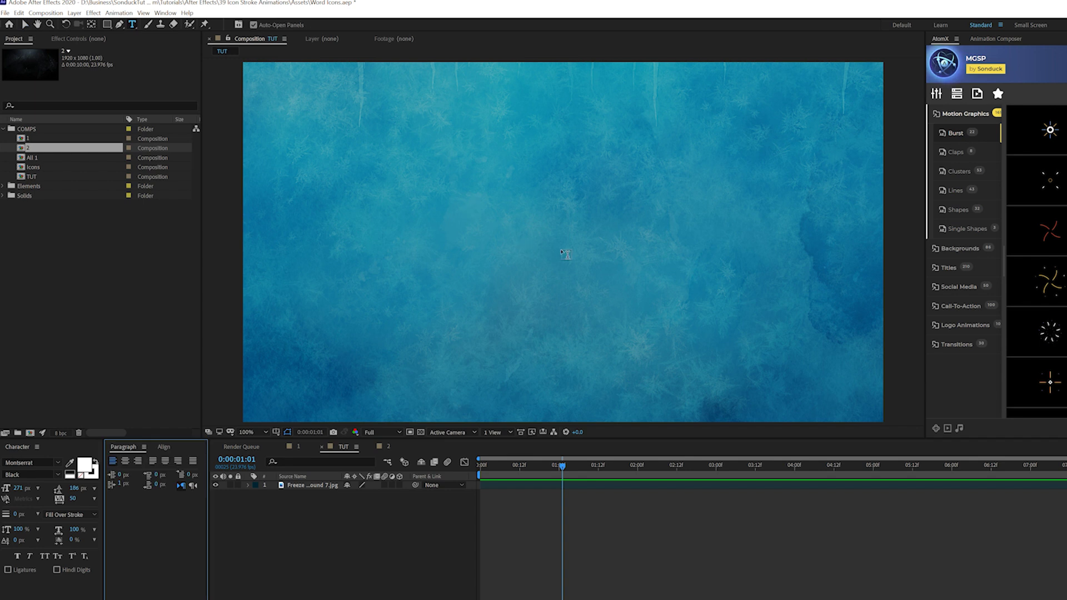
click(562, 250)
text(W)
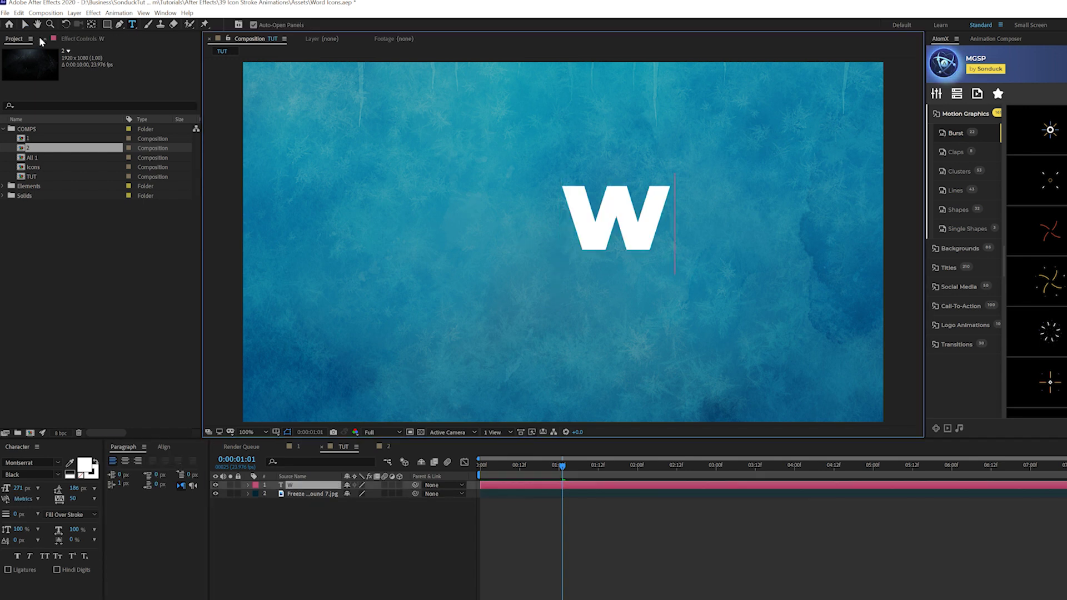
key(Escape)
key(ctrl+alt+Home)
key(ctrl+Home)
click(291, 485)
key(Home)
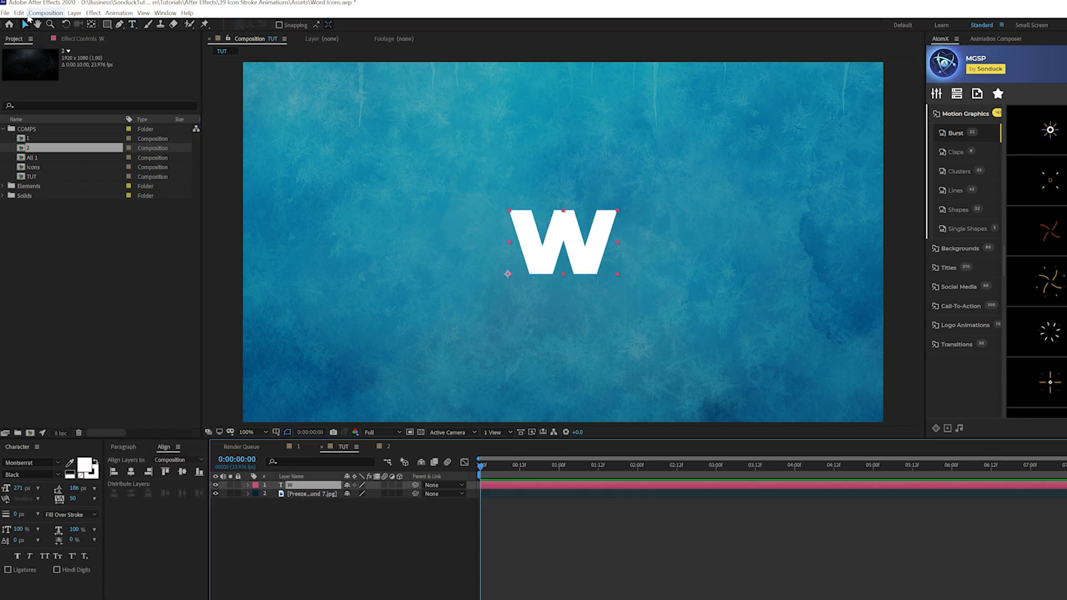
- Duplicate the W layer and move the copy beside the original
click(20, 13)
click(48, 131)
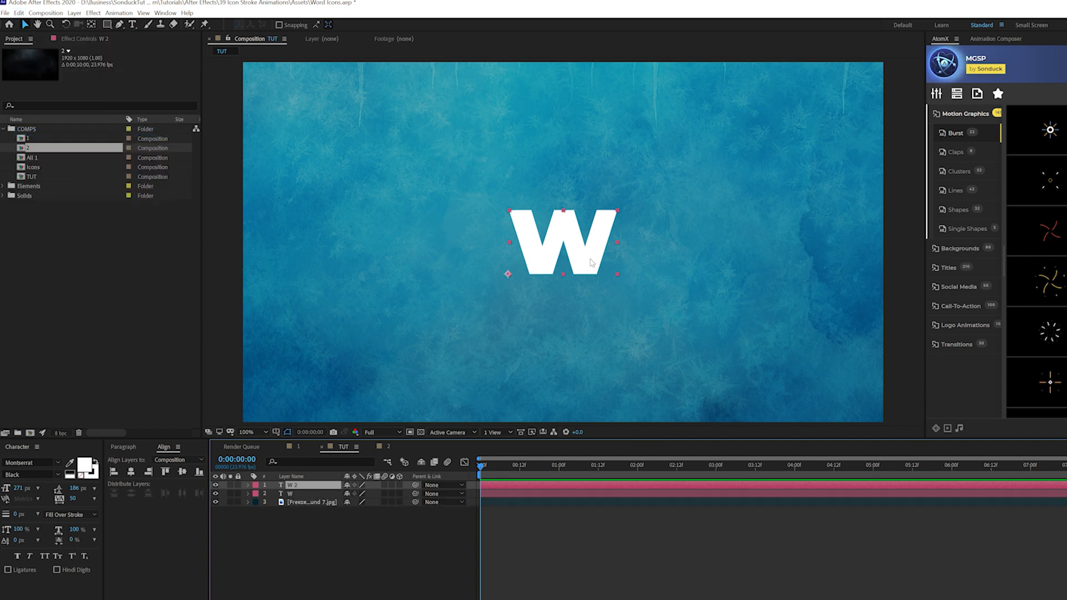
drag(592, 263, 708, 262)
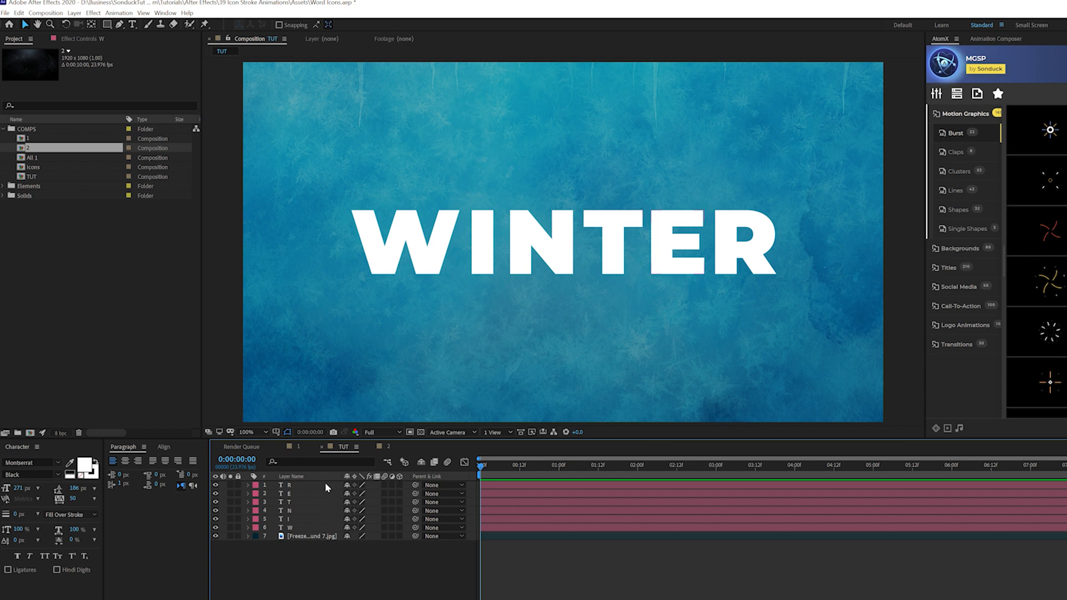
click(292, 528)
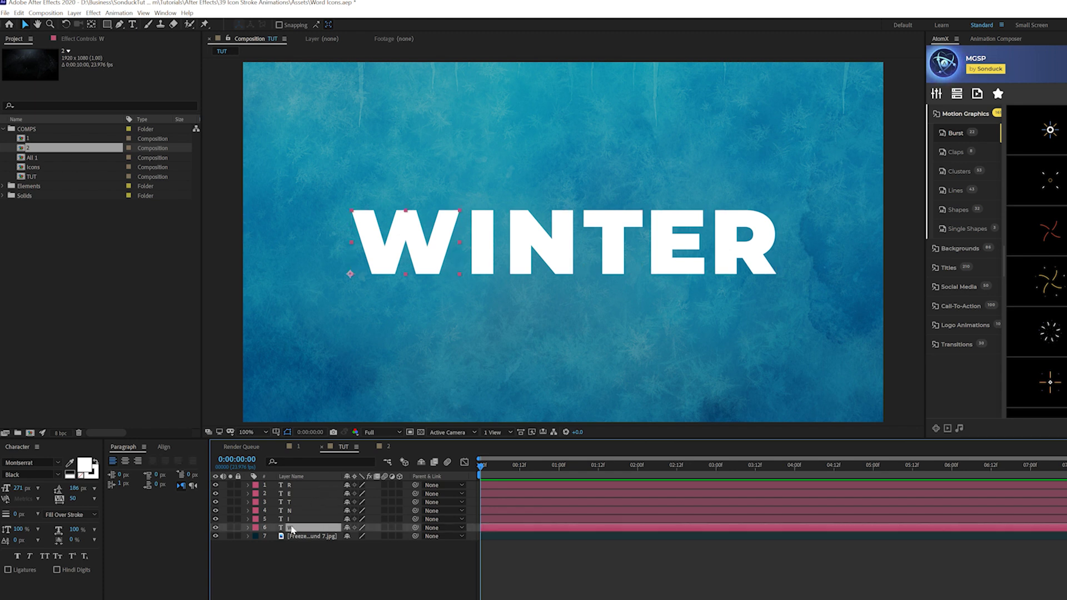
- Add a Scale animator to the W set to 121%
click(248, 528)
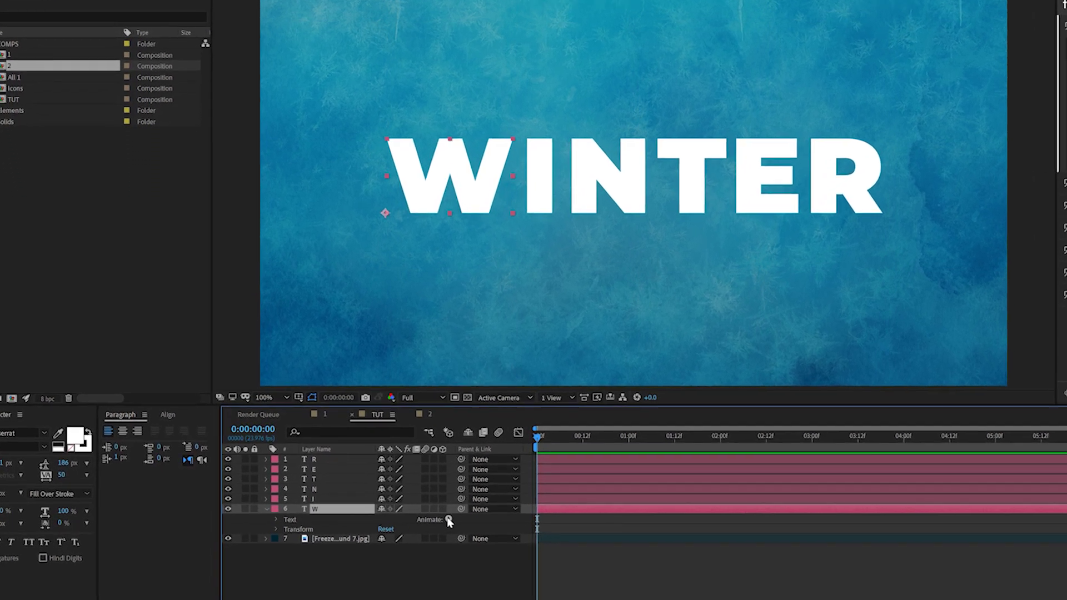
click(448, 519)
click(495, 343)
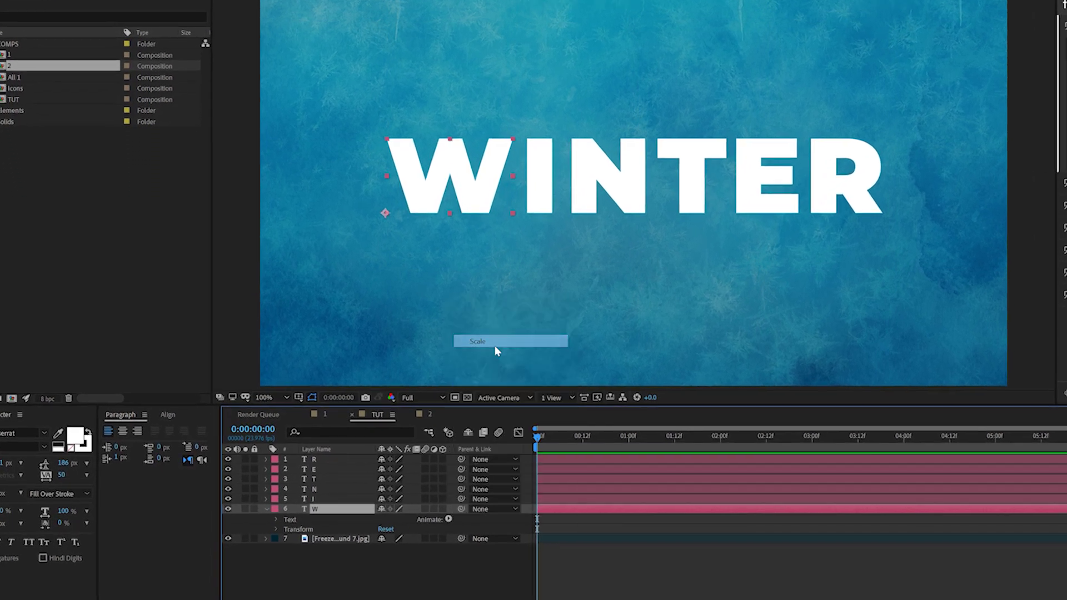
drag(396, 578, 410, 577)
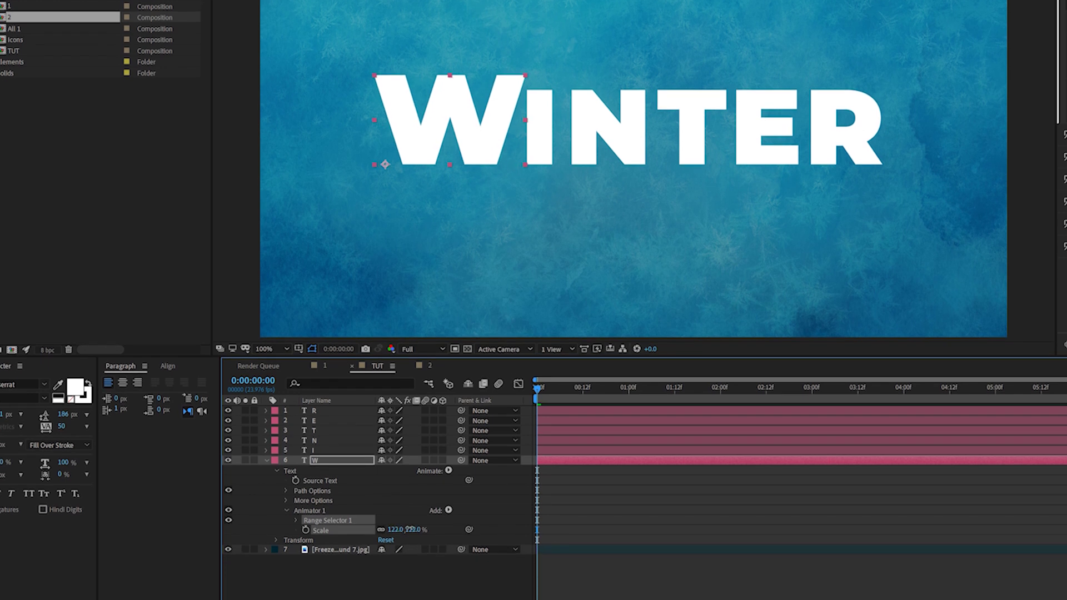
drag(410, 529, 407, 529)
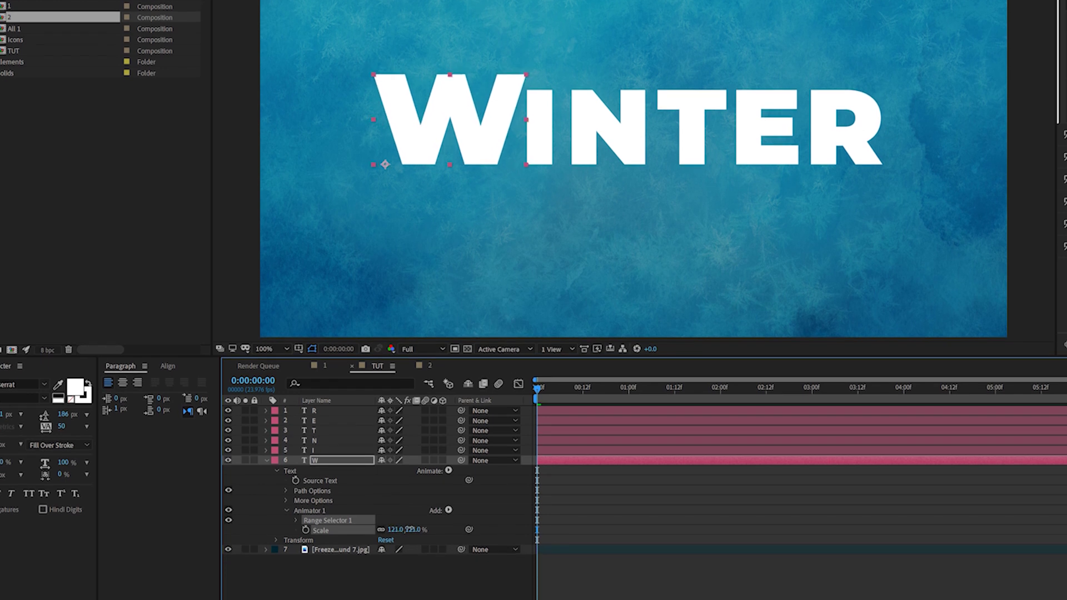
- Keyframe the W's Range Selector Start from 0% to 100% at 12 frames
click(297, 521)
click(544, 389)
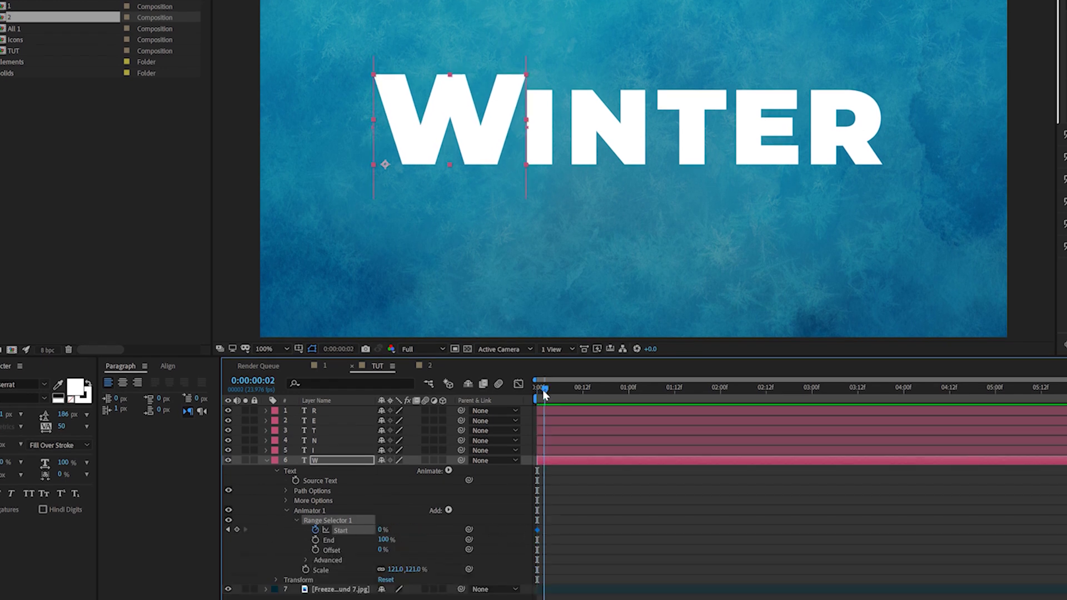
drag(571, 401, 582, 399)
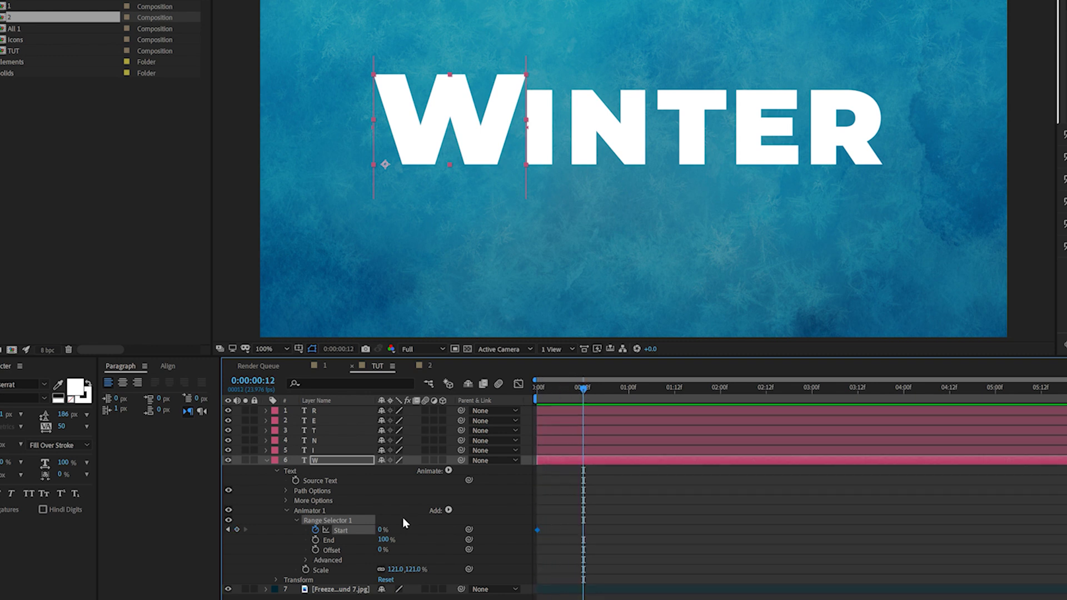
drag(383, 529, 423, 530)
drag(620, 519, 495, 539)
click(556, 544)
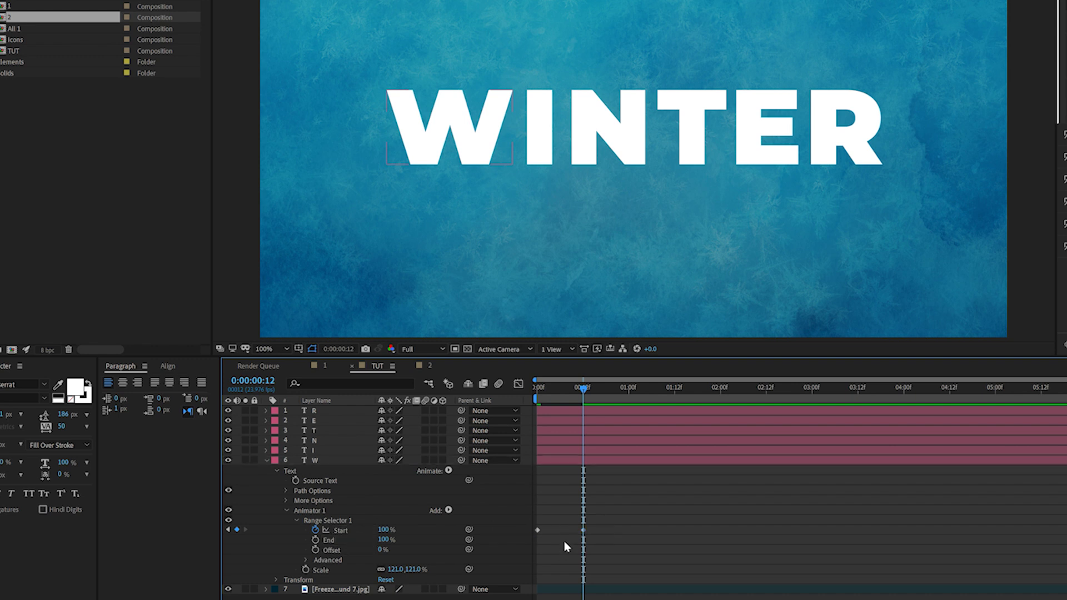
click(564, 548)
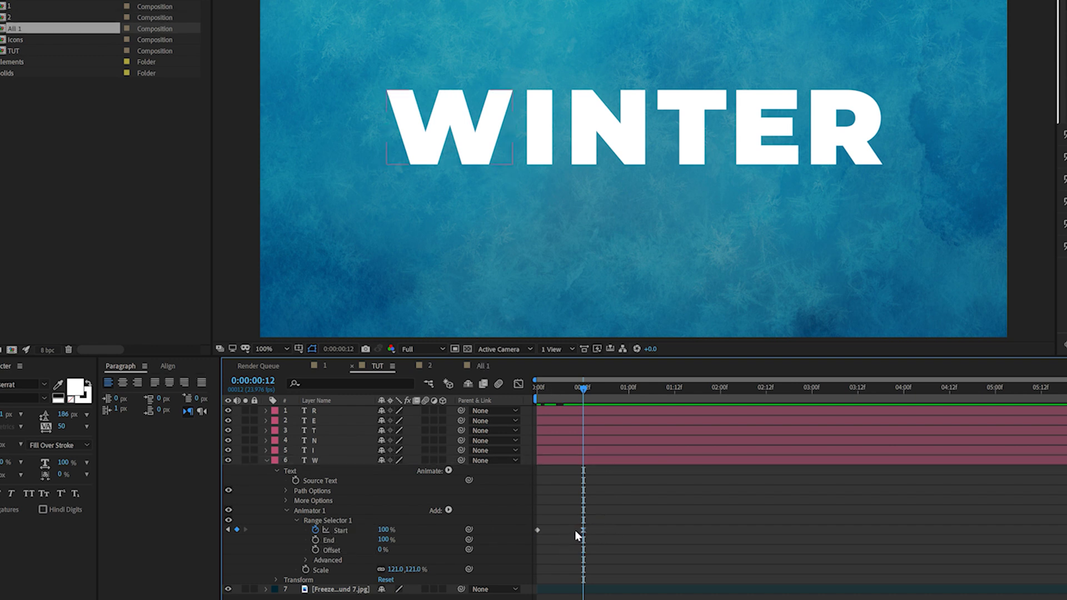
mouse_move(581, 529)
mouse_down()
mouse_move(526, 543)
mouse_move(538, 530)
mouse_move(584, 530)
mouse_up()
click(649, 511)
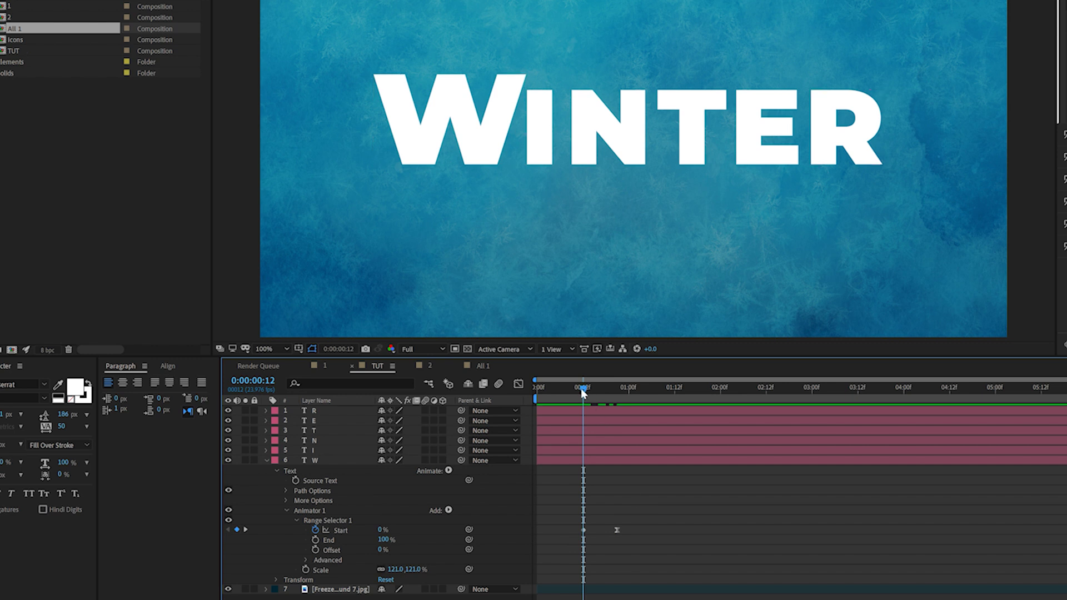
mouse_move(581, 388)
mouse_down()
mouse_move(537, 389)
mouse_move(608, 398)
mouse_move(582, 407)
mouse_up()
- Apply the W's scale animator to the other five letters and preview from frame 0
click(305, 511)
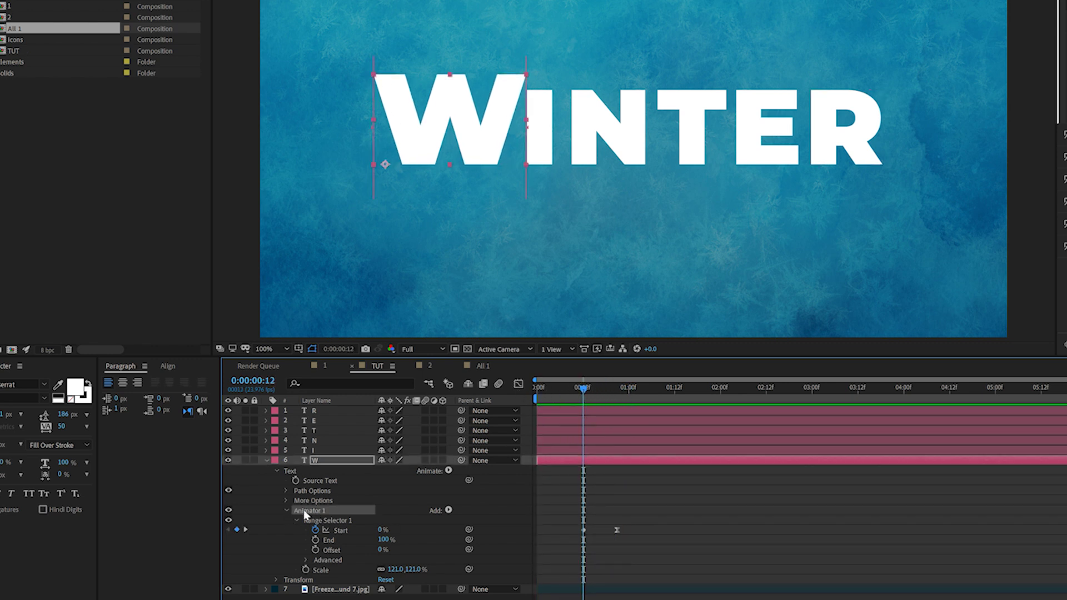
click(316, 451)
shift+click(320, 409)
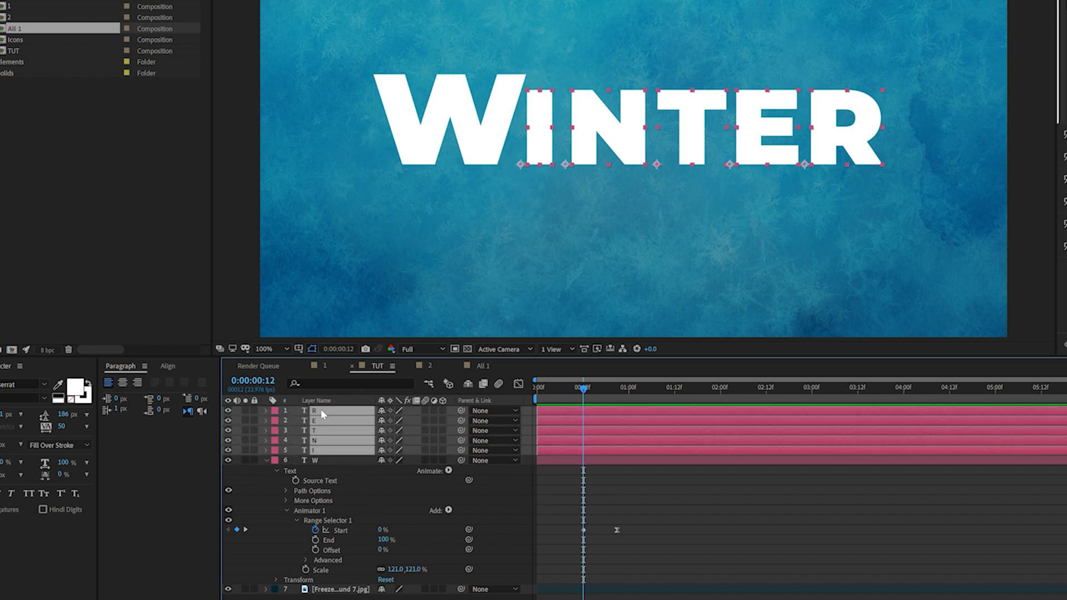
key(F2)
key(Home)
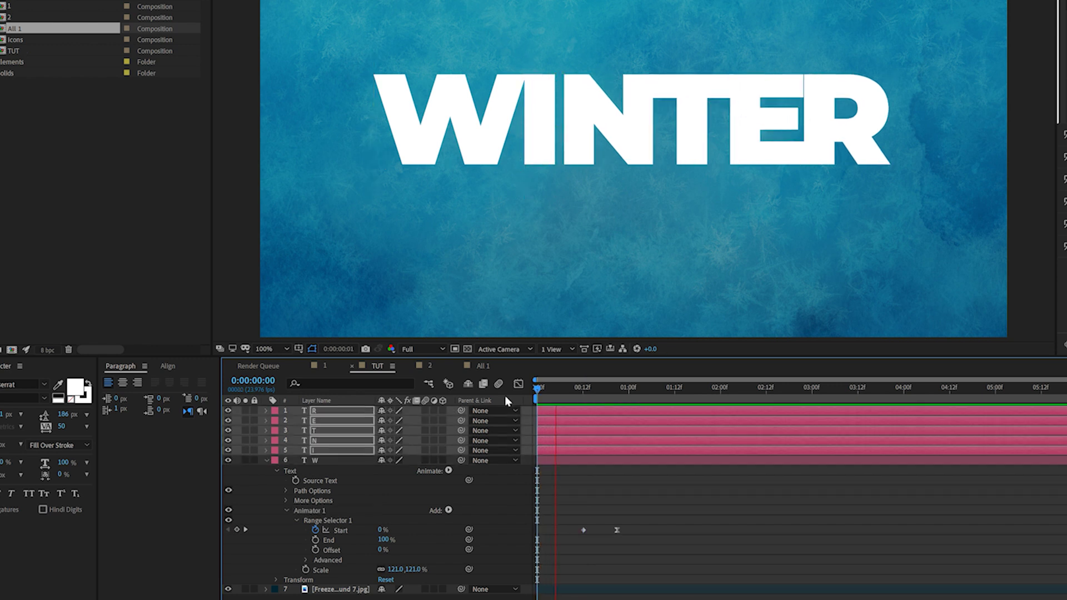
key(space)
mouse_move(625, 387)
mouse_down()
mouse_move(565, 388)
mouse_move(619, 392)
mouse_up()
click(293, 470)
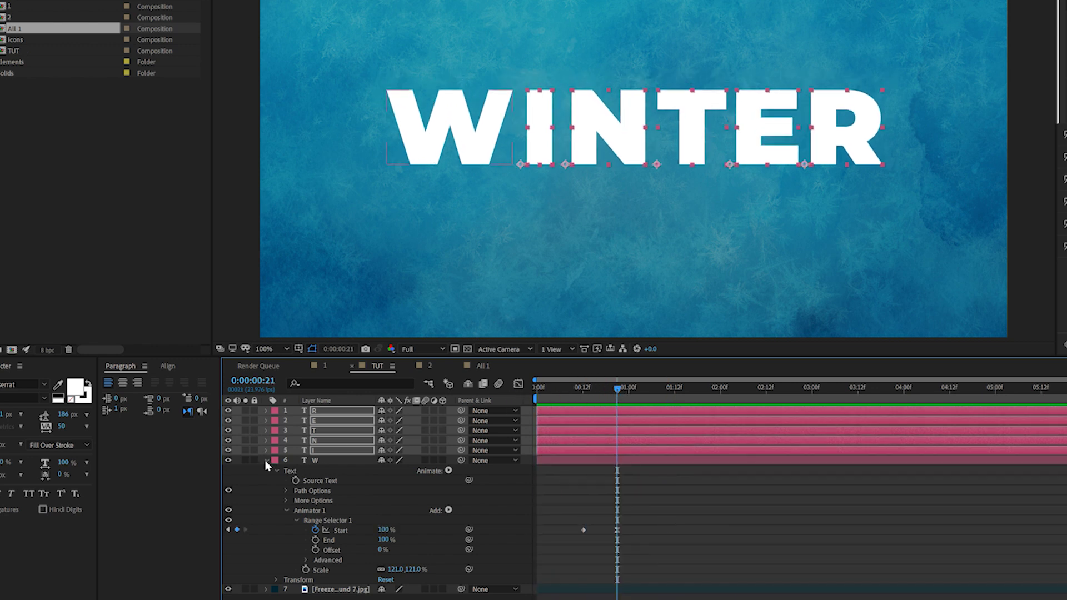
key(F2)
key(Home)
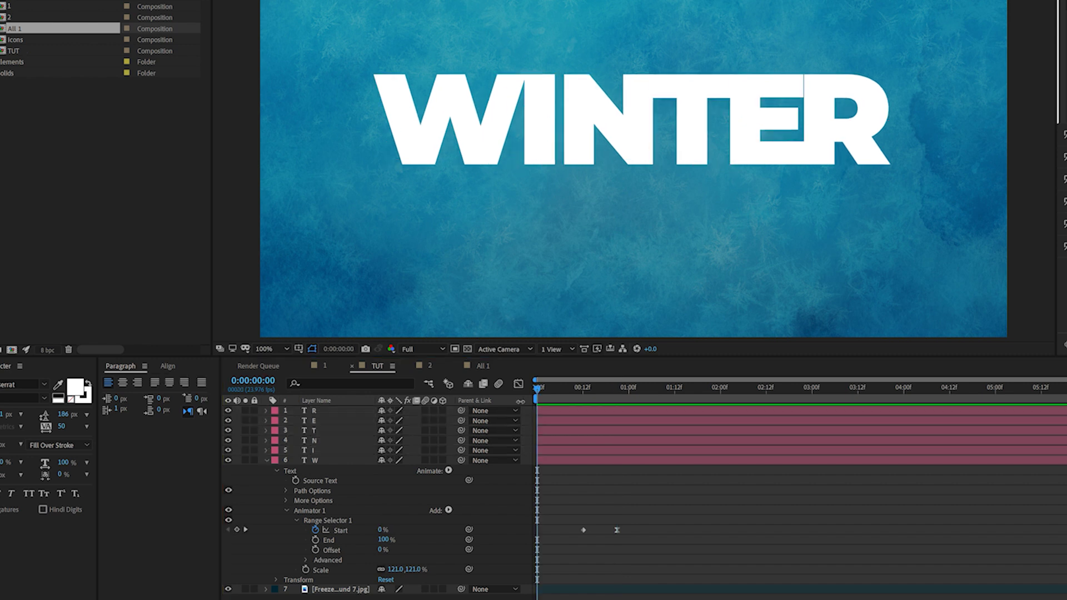
- Add a second Scale animator to the W with Scale 0
click(448, 472)
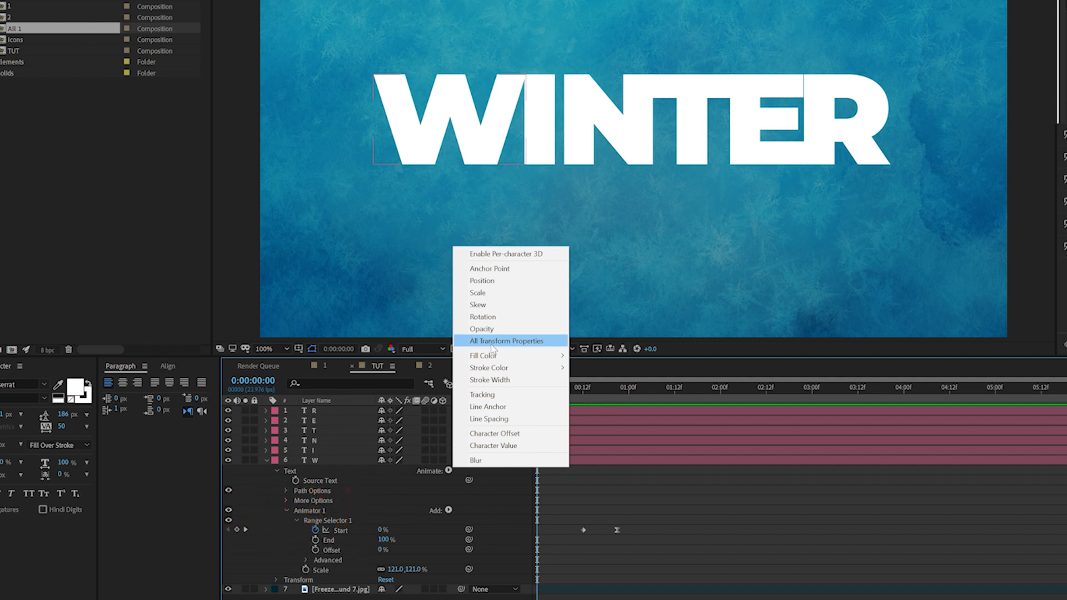
click(476, 290)
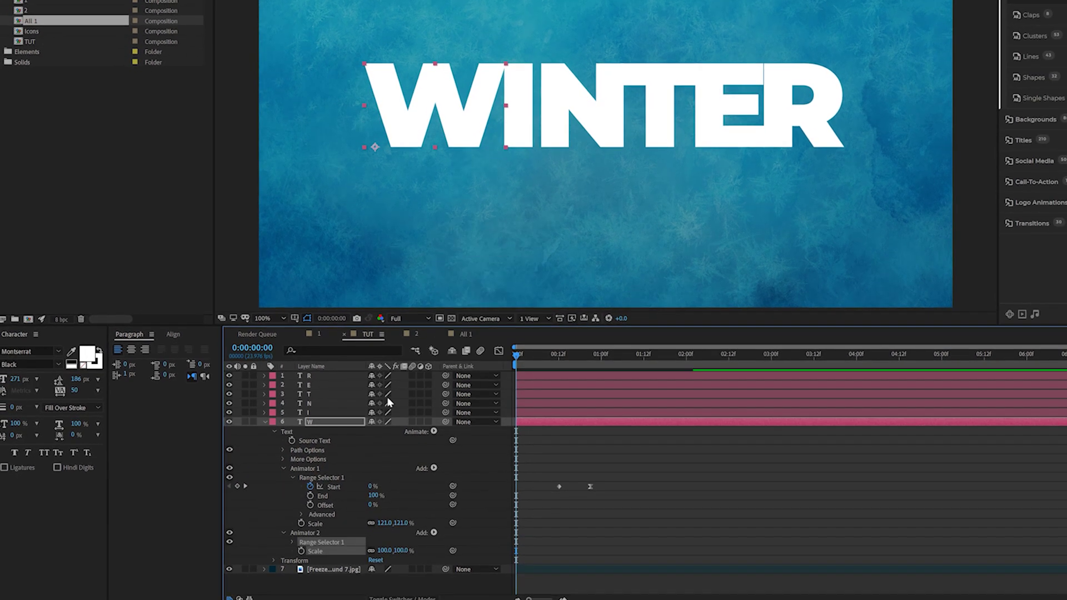
click(384, 548)
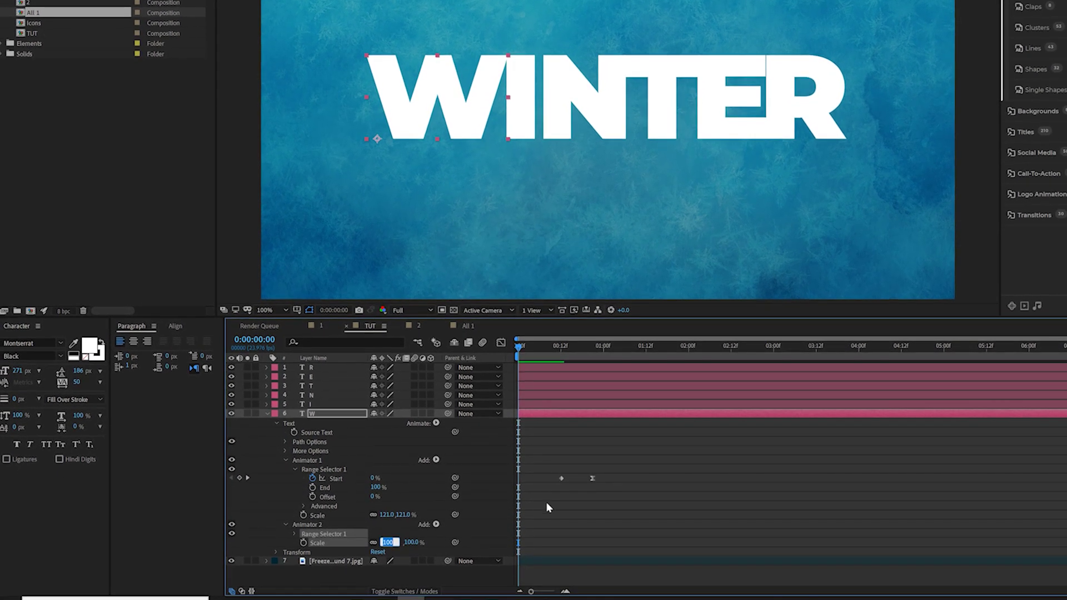
text(0)
click(576, 517)
- Keyframe Animator 2's Start from 0% to 100% over 12 frames and preview
click(295, 534)
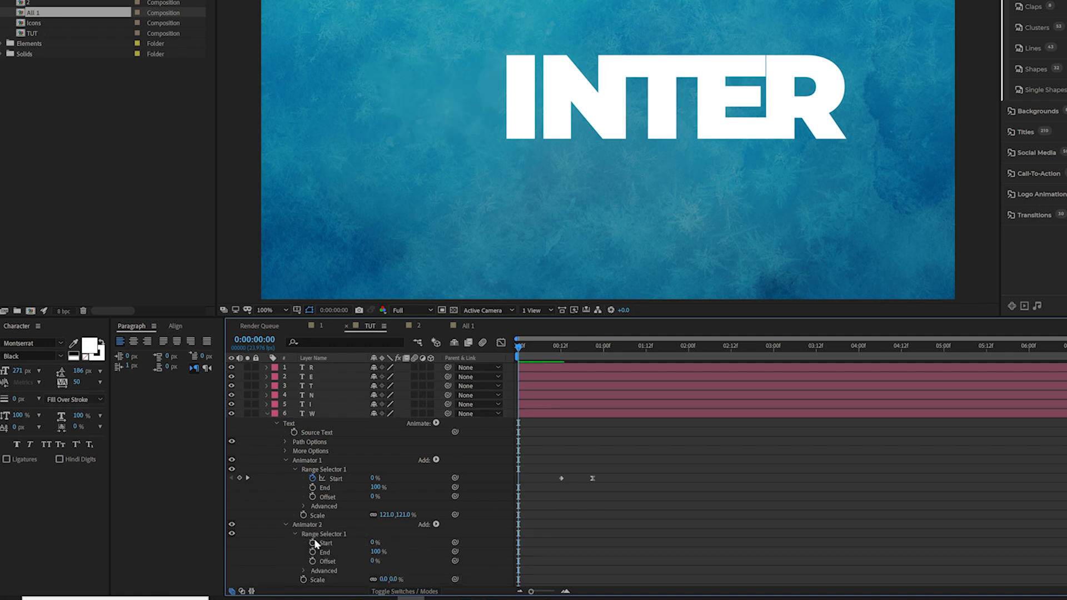
click(313, 542)
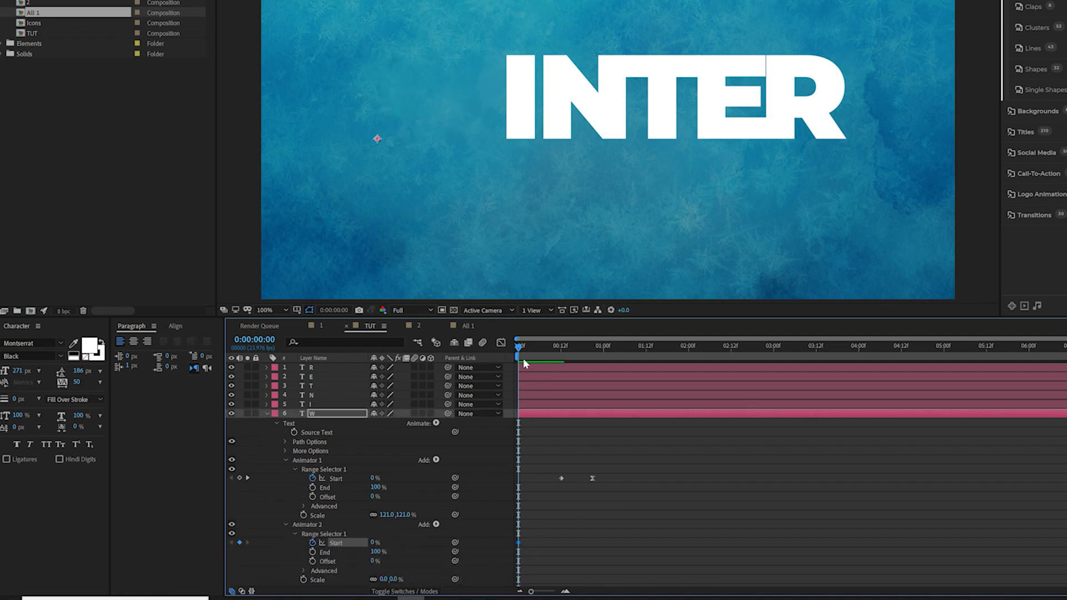
drag(524, 363, 561, 363)
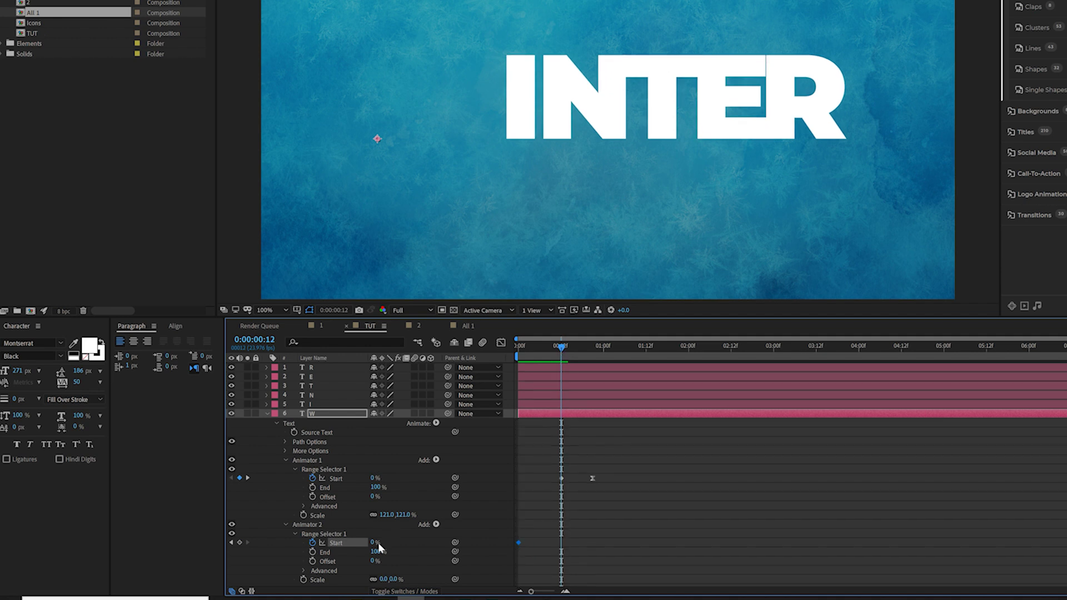
drag(516, 543, 571, 367)
key(space)
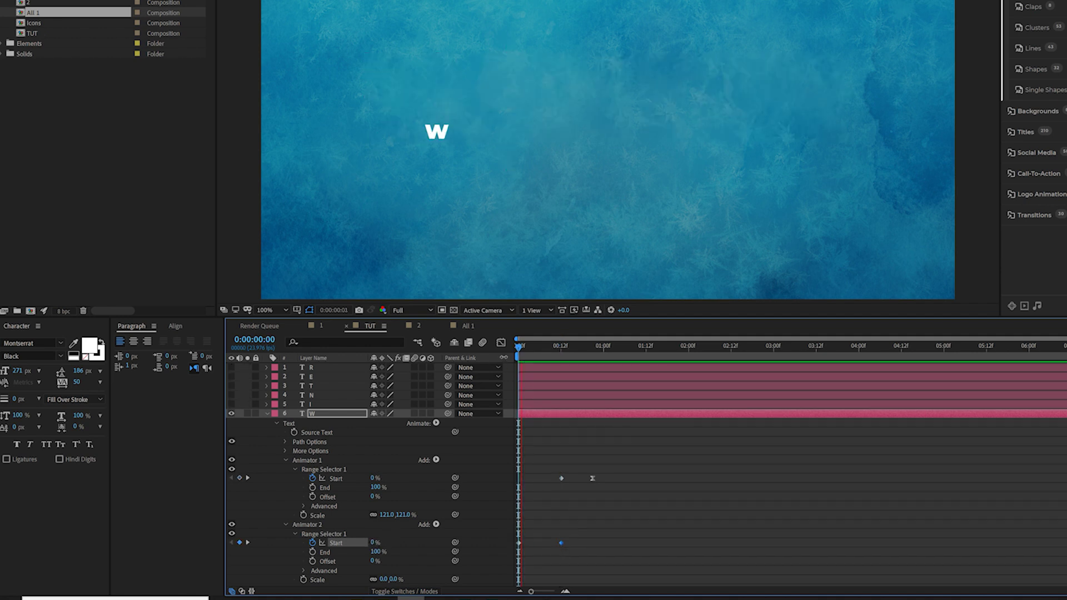
mouse_move(532, 356)
mouse_down()
mouse_move(611, 356)
mouse_move(521, 357)
mouse_up()
- Collapse the W layer, then make the I layer visible and select it
click(266, 413)
click(231, 403)
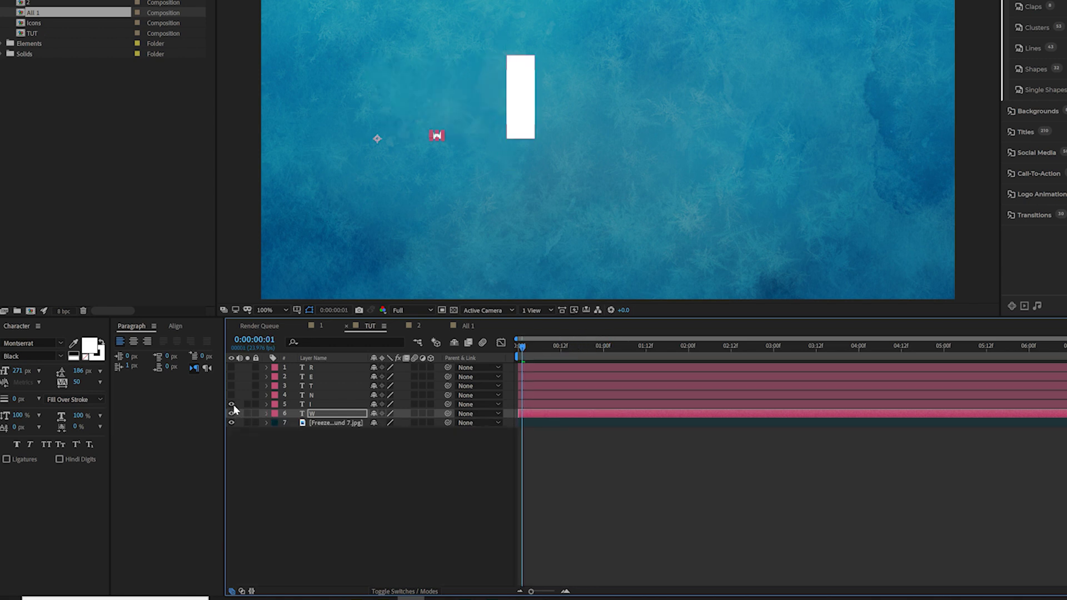
click(311, 466)
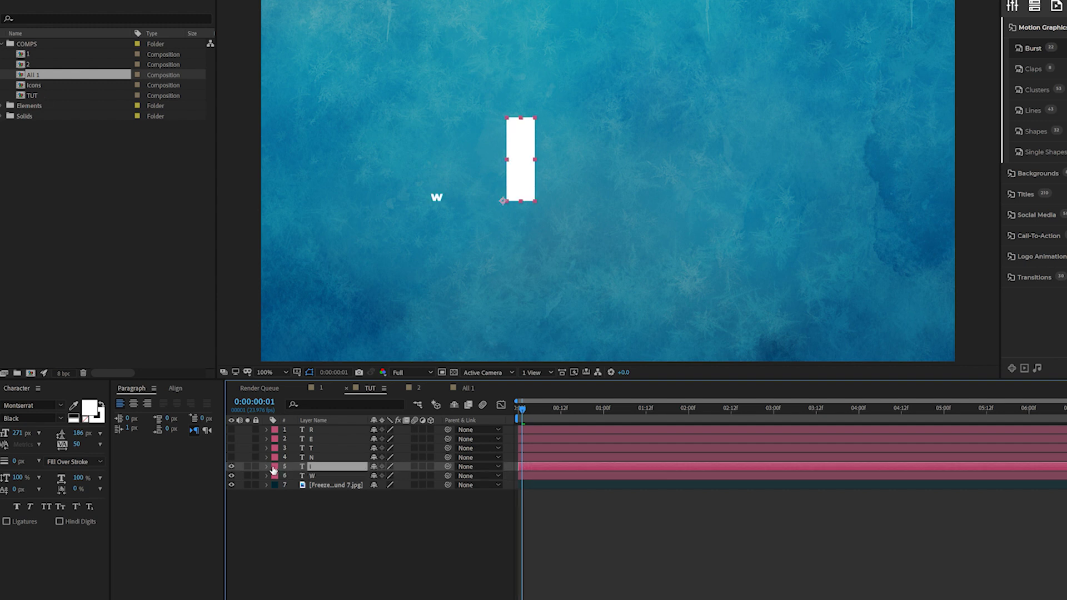
- Enable per-character 3D on the I layer at frame 0
drag(529, 409, 496, 412)
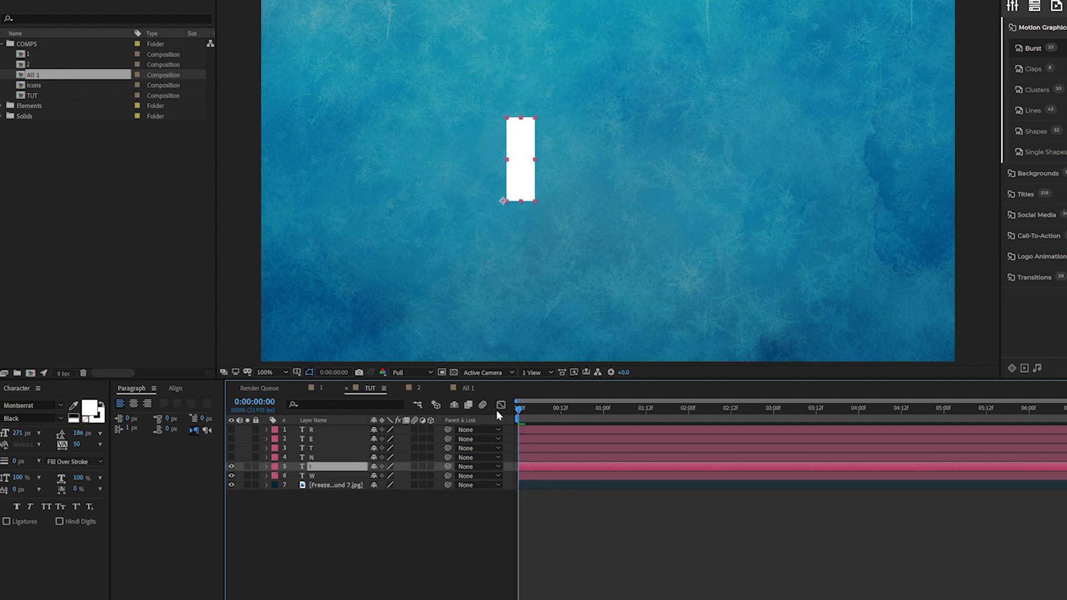
click(267, 466)
click(435, 477)
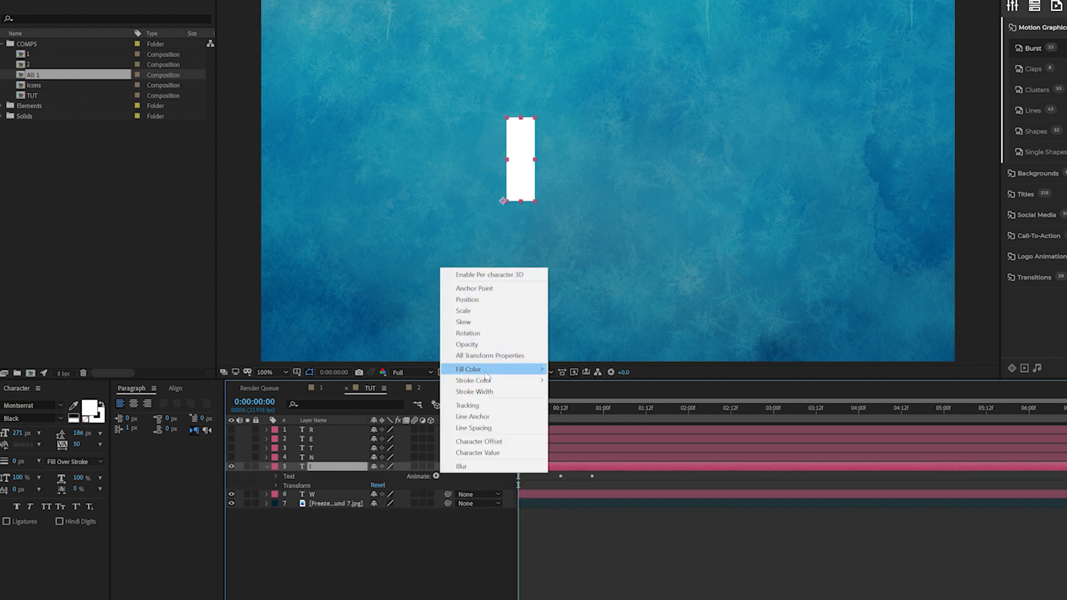
click(499, 276)
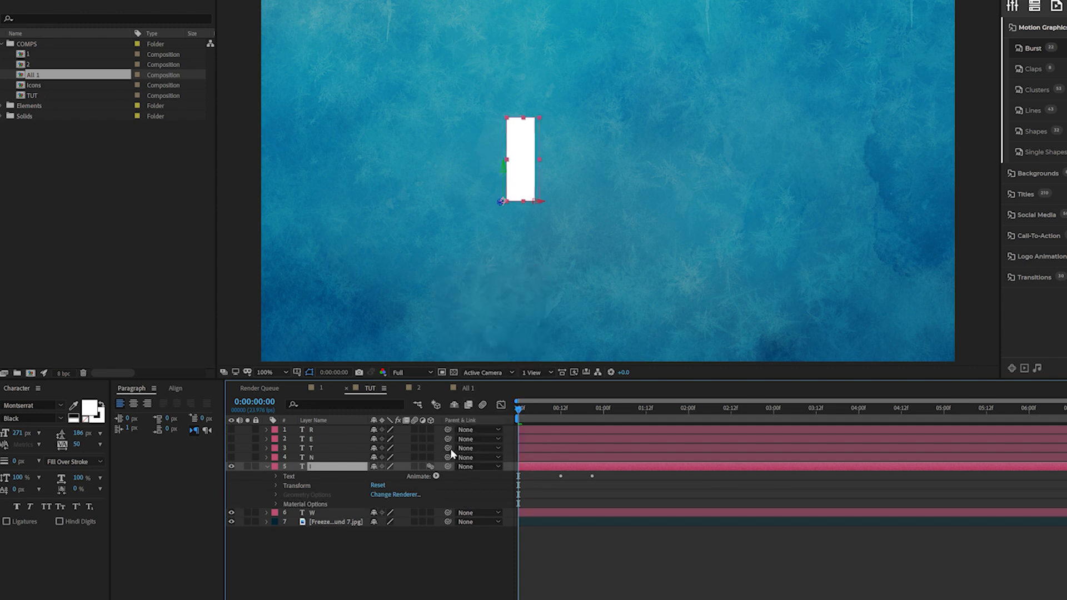
- Add a -90° X Rotation animator to the I with Start keyed 0%–100% over 12 frames
click(436, 477)
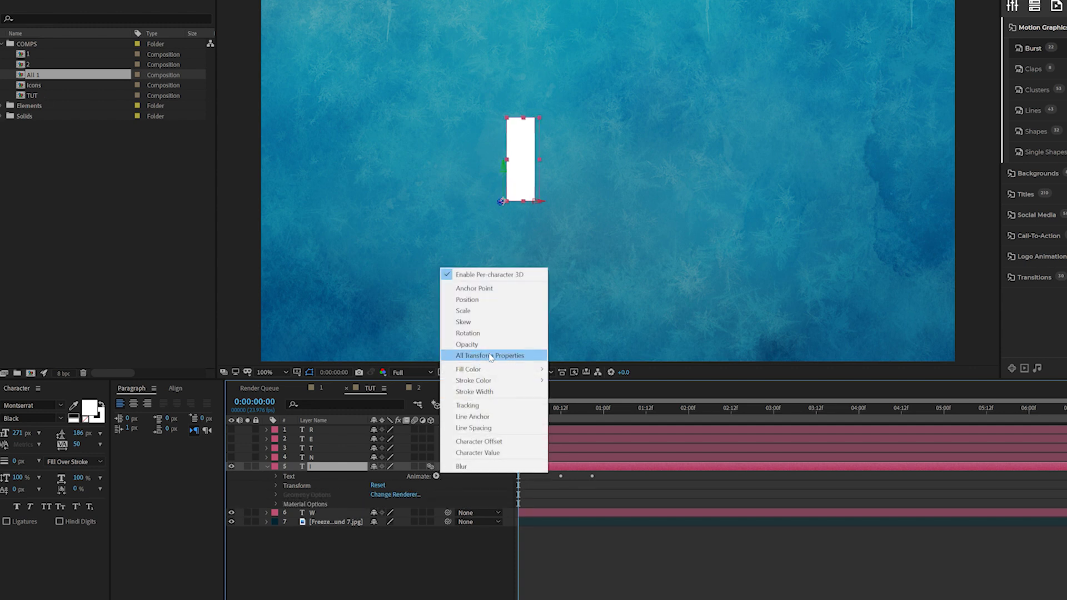
click(473, 333)
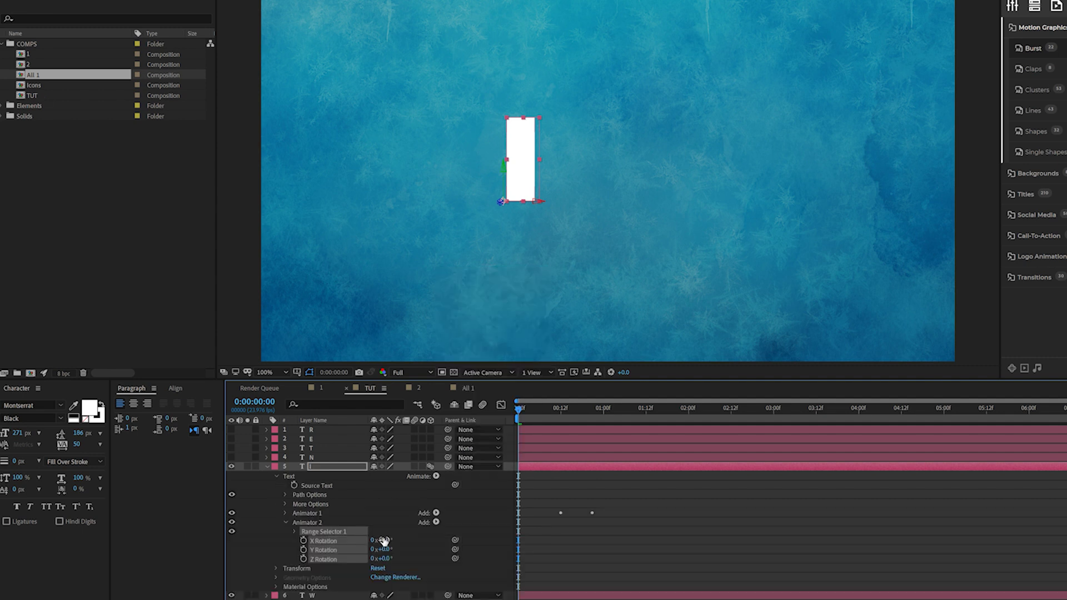
click(398, 514)
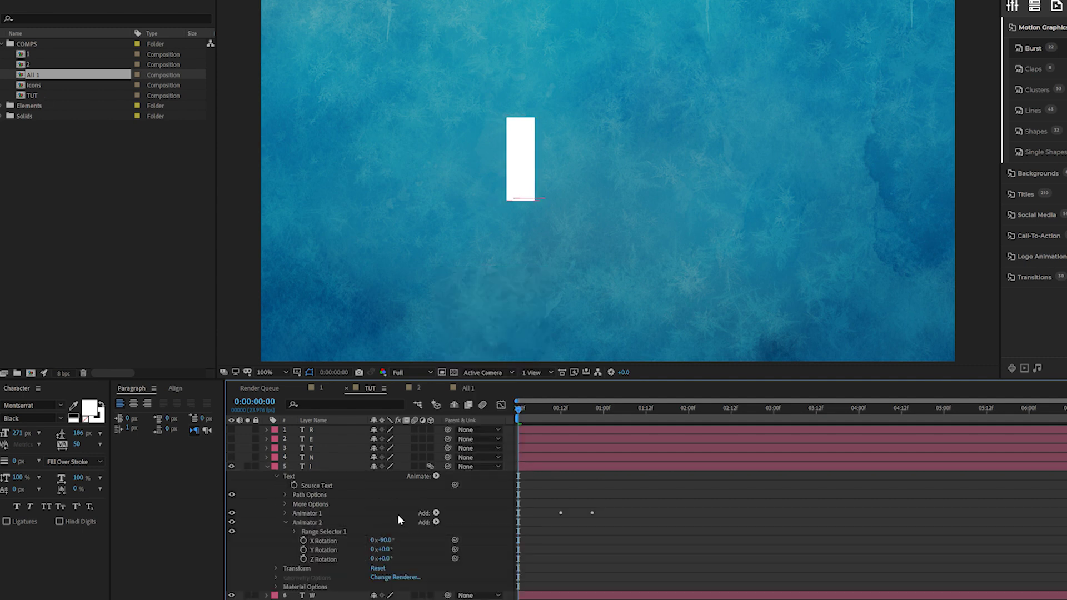
click(296, 531)
click(312, 541)
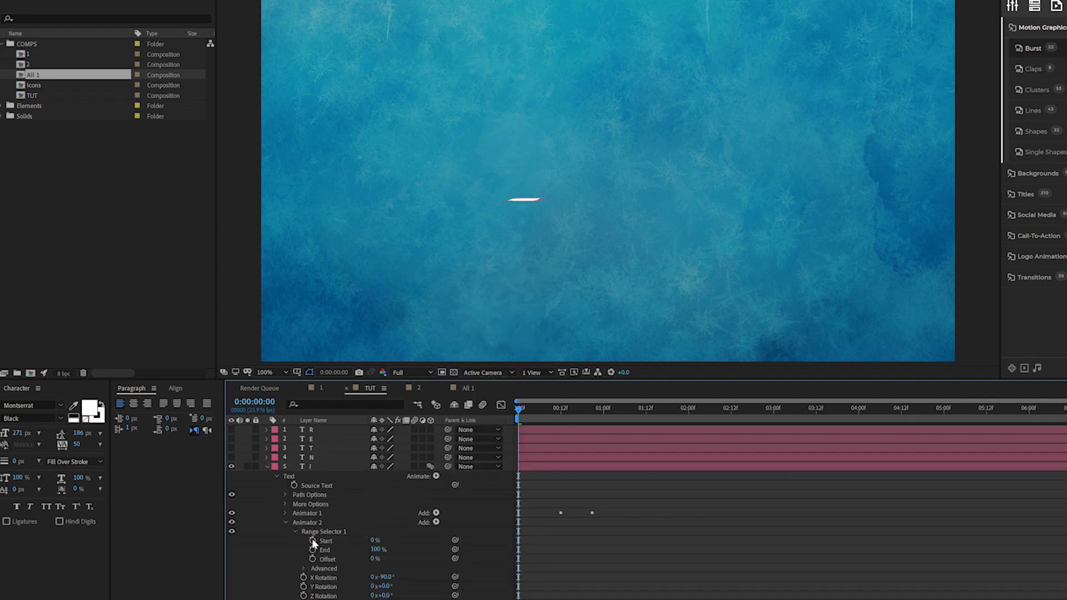
drag(548, 415, 561, 416)
drag(375, 540, 400, 540)
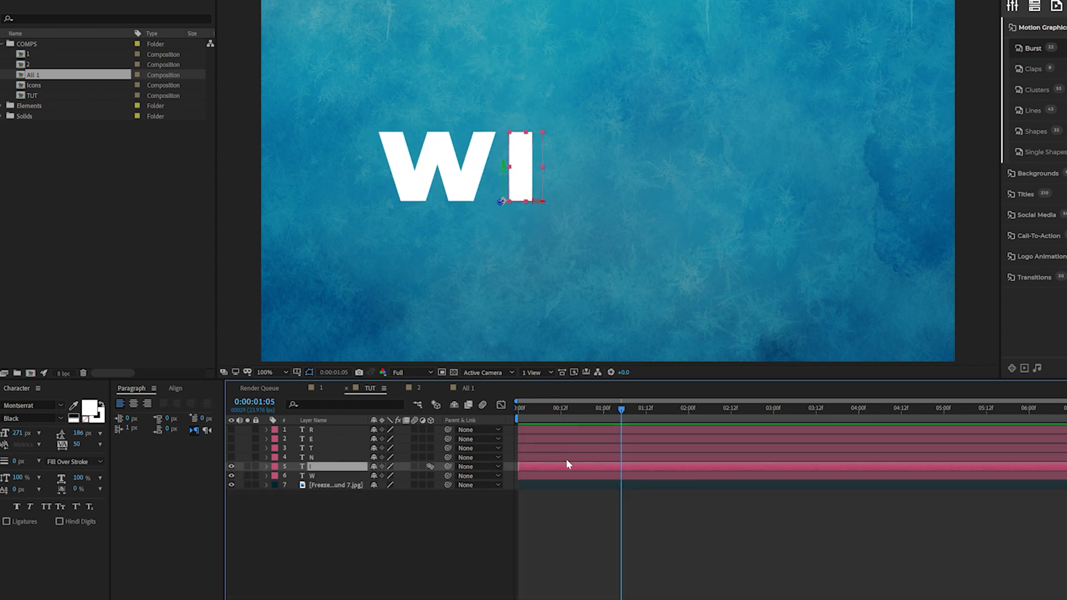
- Delay the I layer so it starts after the W, and preview both
drag(552, 470, 574, 467)
drag(553, 409, 472, 417)
key(space)
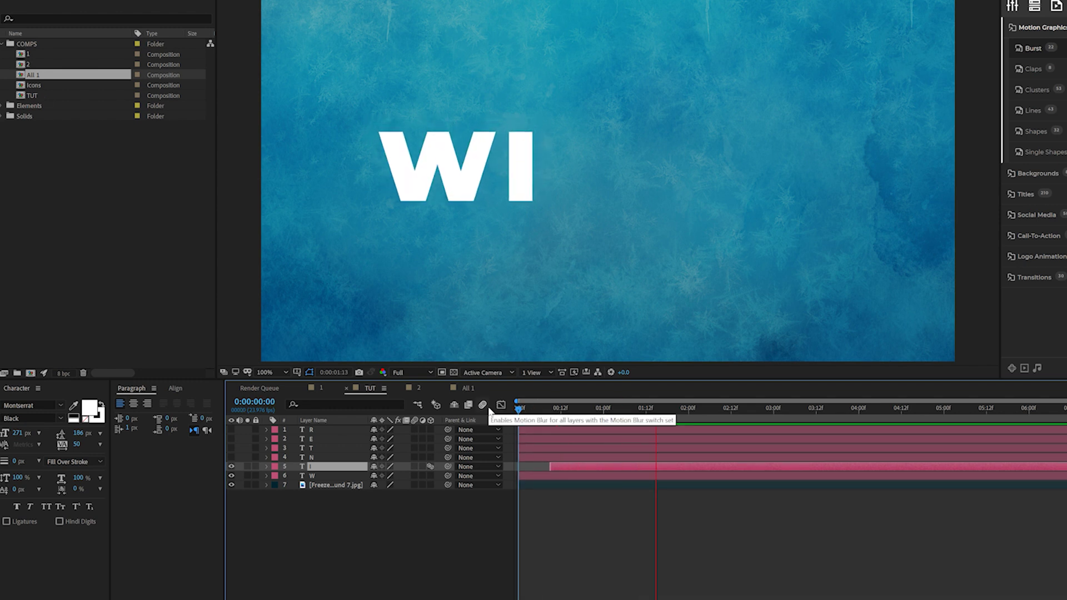
key(space)
- Make the N layer visible and open its animation properties at frame 0
click(317, 458)
click(231, 458)
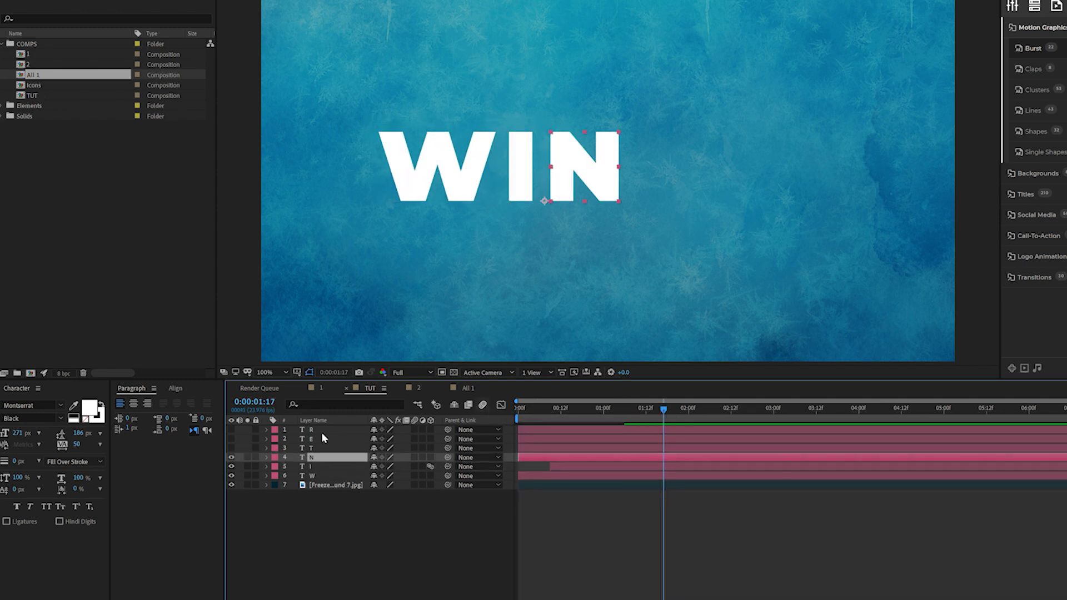
drag(528, 410, 517, 410)
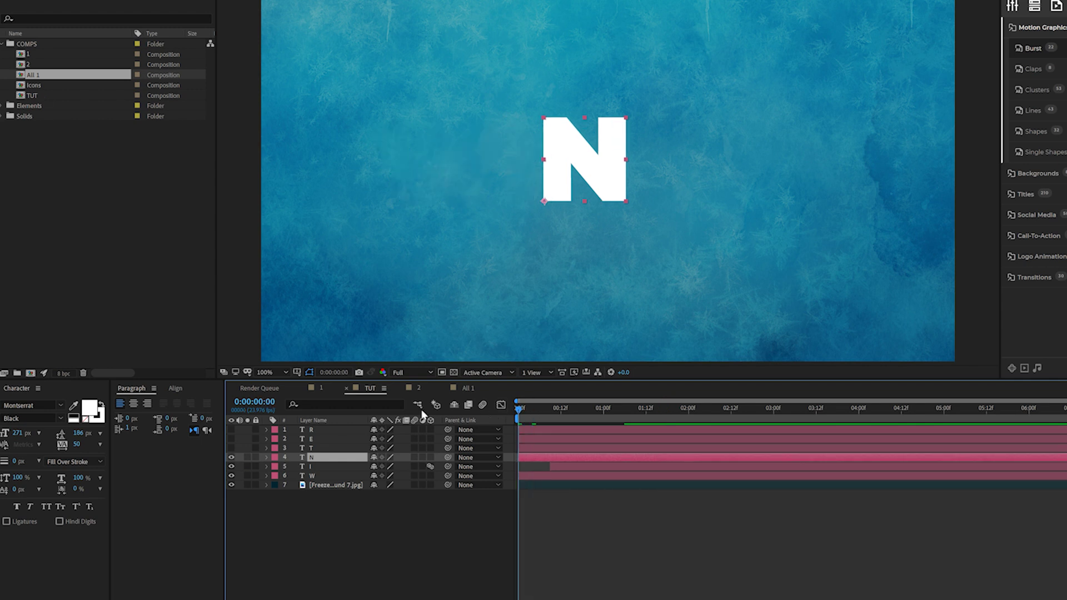
click(266, 458)
click(436, 467)
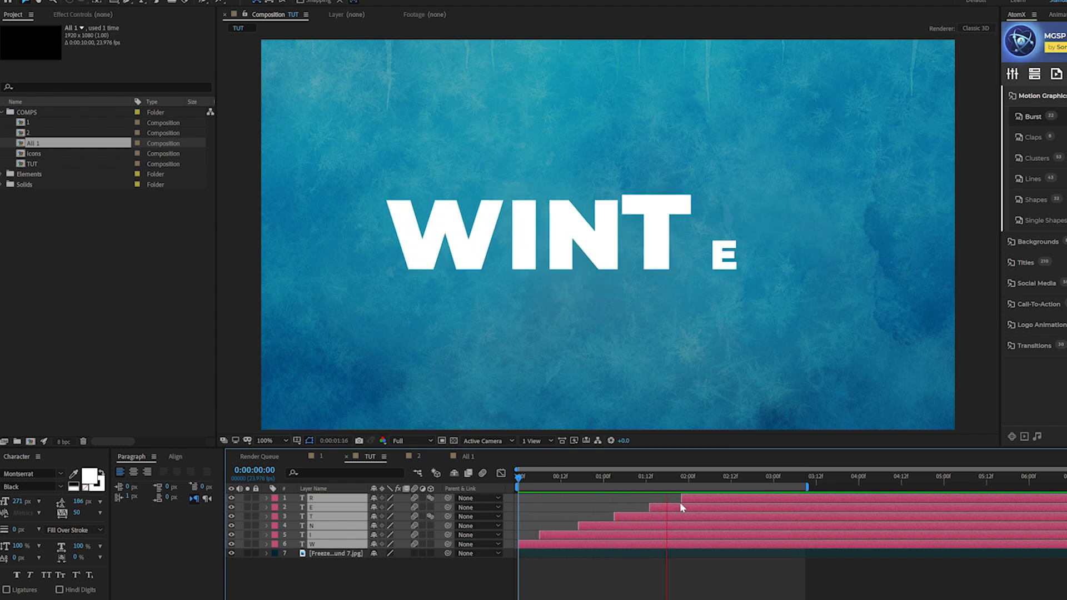
- Stop the WINTER preview, scrub through the staggered letters and deselect them
key(space)
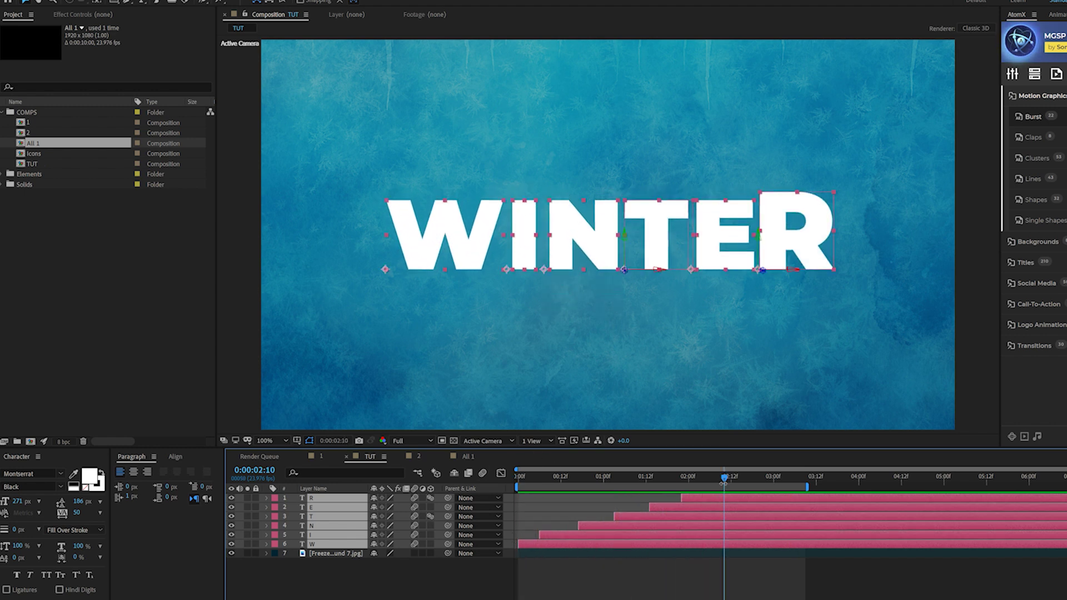
drag(759, 483, 782, 492)
click(494, 579)
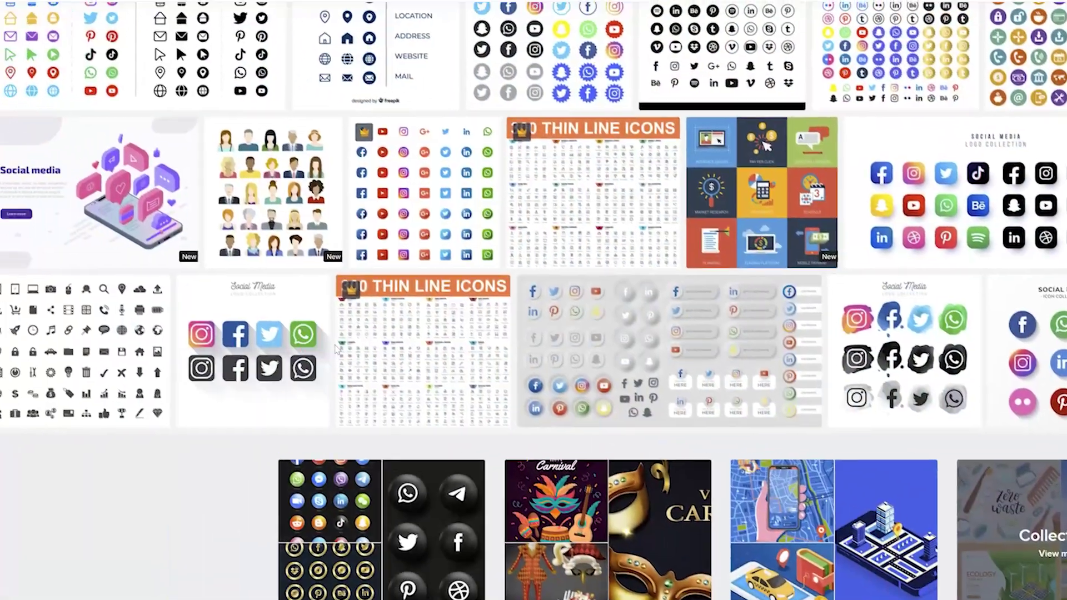
- Scroll up and down through the Freepik 'icons' search results
scroll(604, 503, up, 3)
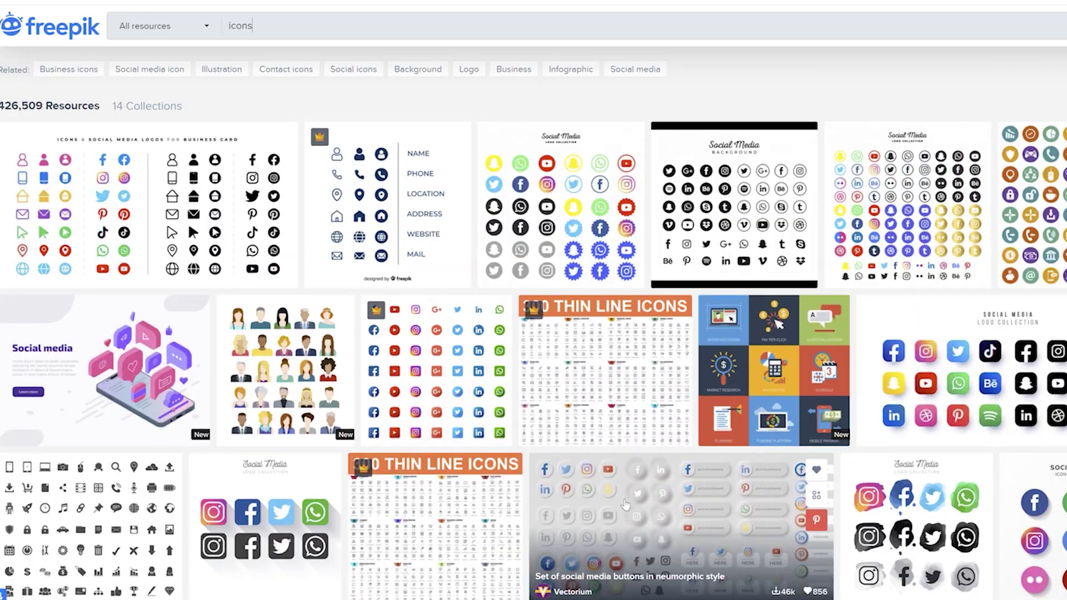
scroll(625, 504, down, 6)
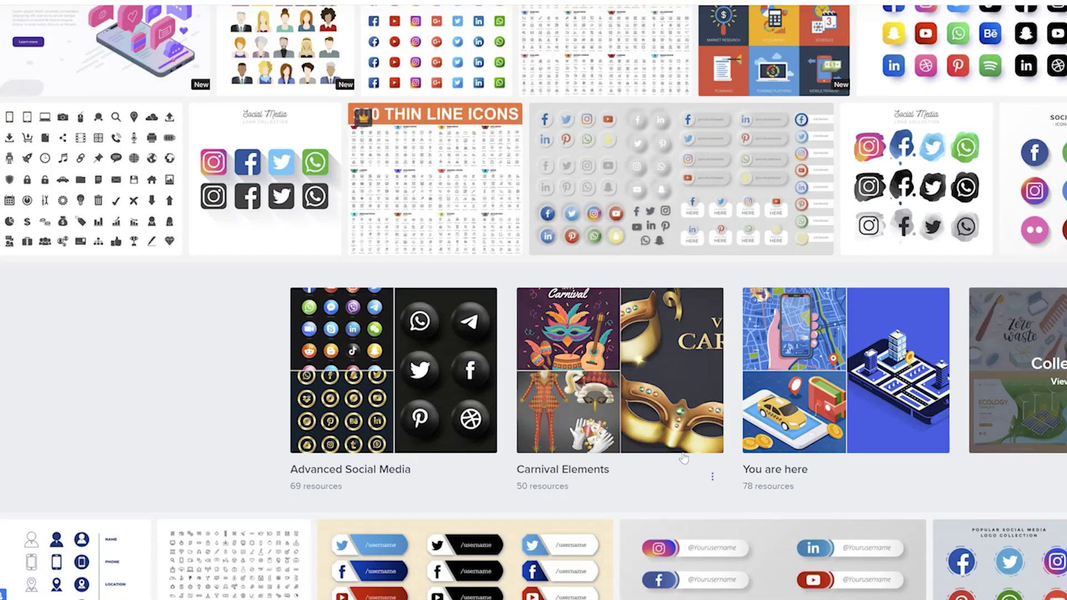
scroll(676, 450, up, 8)
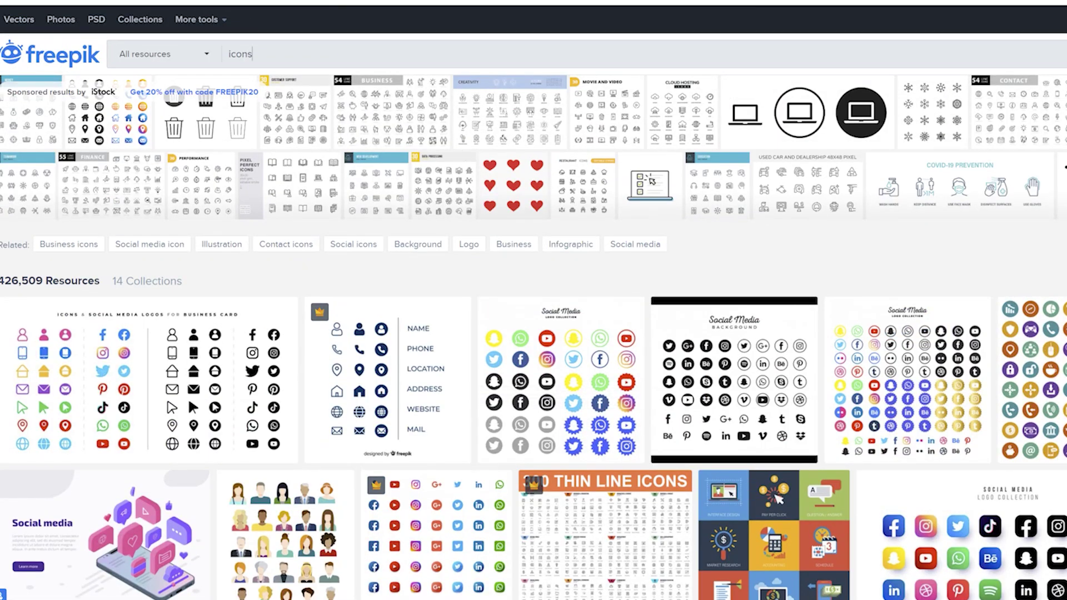
scroll(499, 404, down, 9)
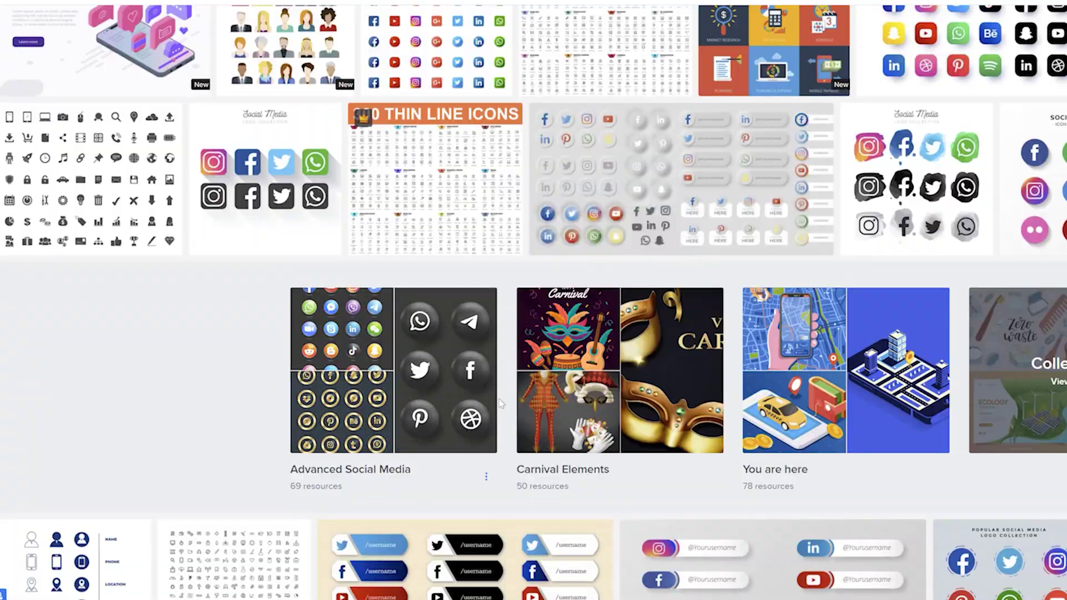
scroll(499, 404, up, 3)
scroll(499, 404, down, 3)
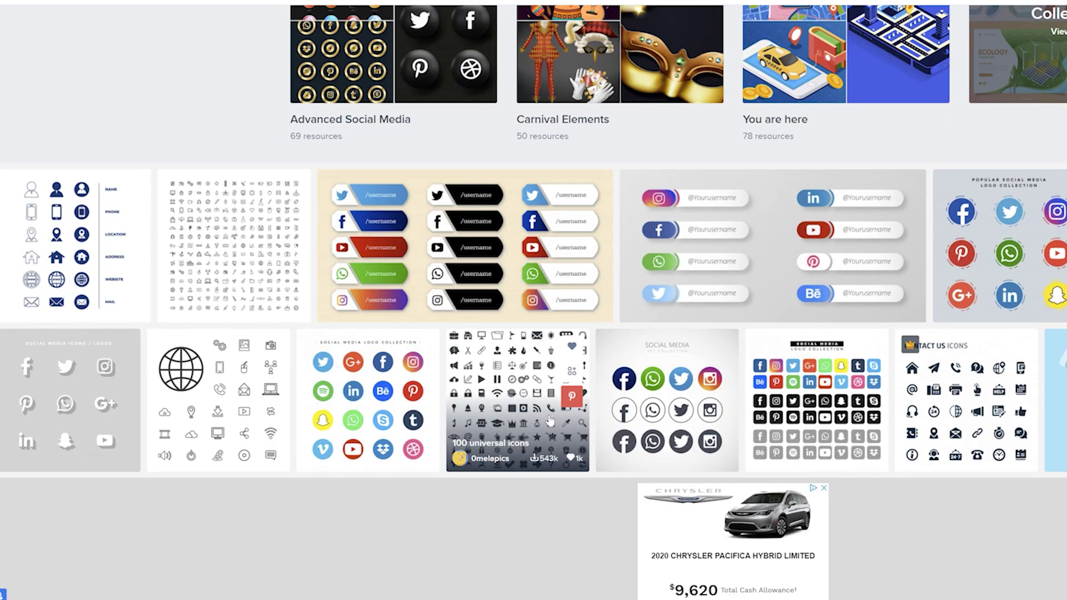
scroll(576, 425, down, 6)
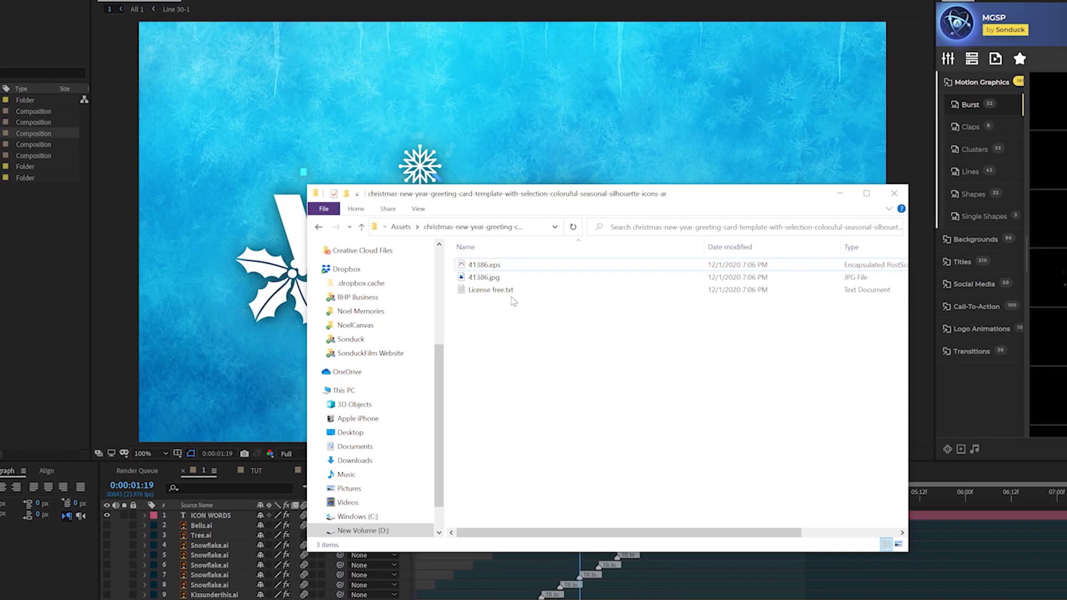
- Select 41386.eps in the Christmas template folder
click(494, 269)
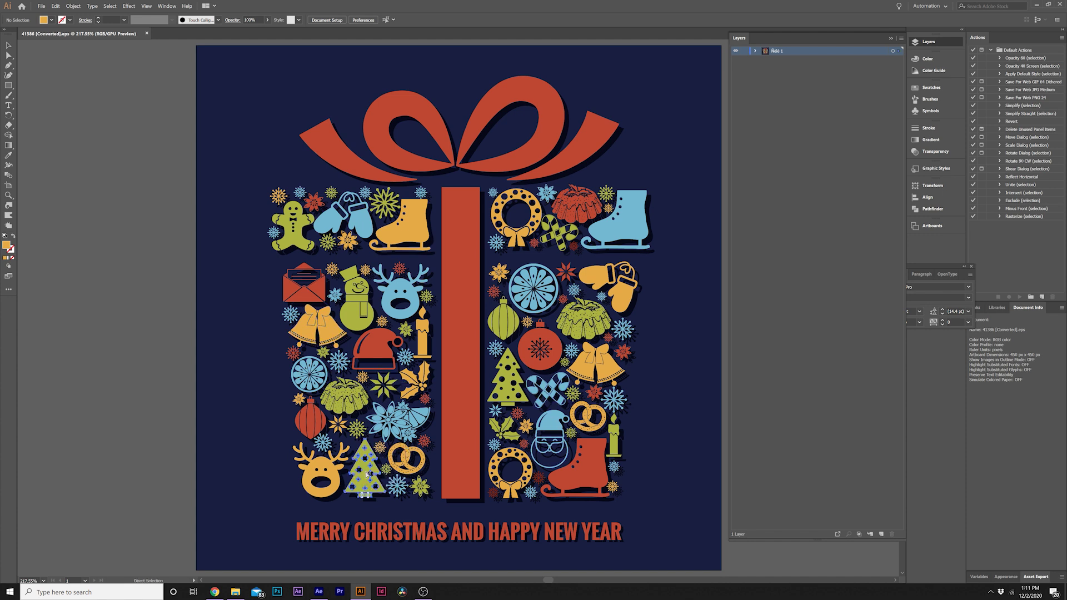
- Select the green Christmas tree and create a new 1080 x 1080 px document
click(369, 476)
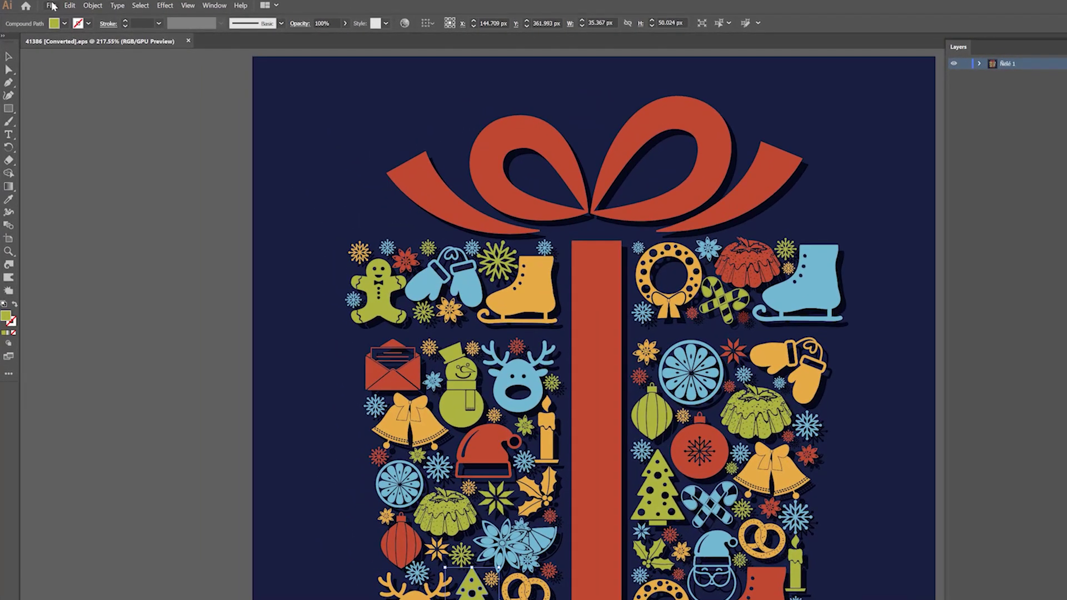
click(41, 6)
click(55, 18)
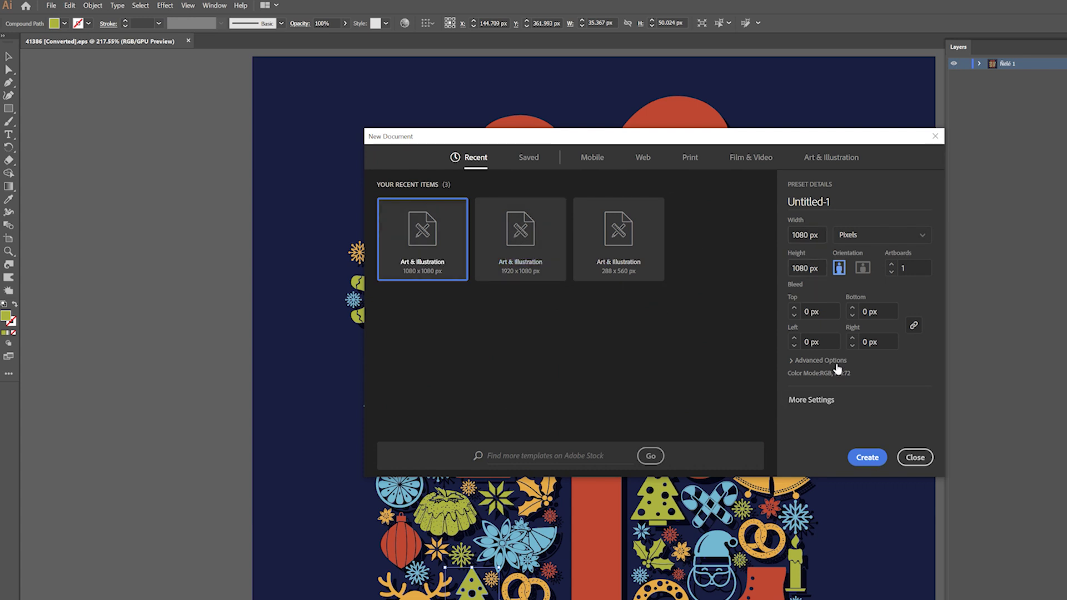
click(866, 457)
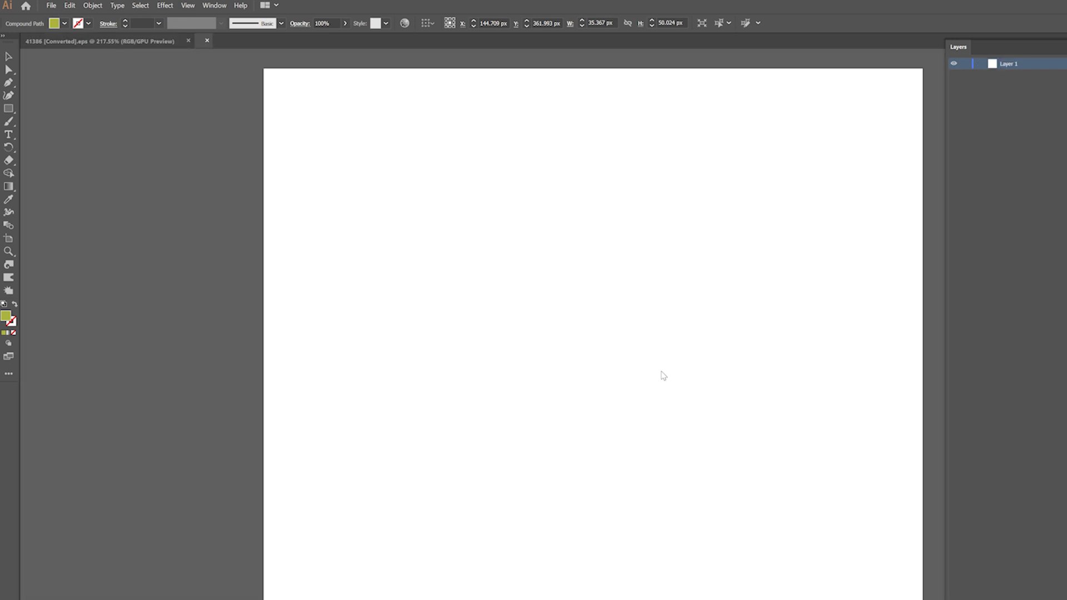
- Paste the tree, enlarge it to fill the artboard, and bring up Save As
key(ctrl+v)
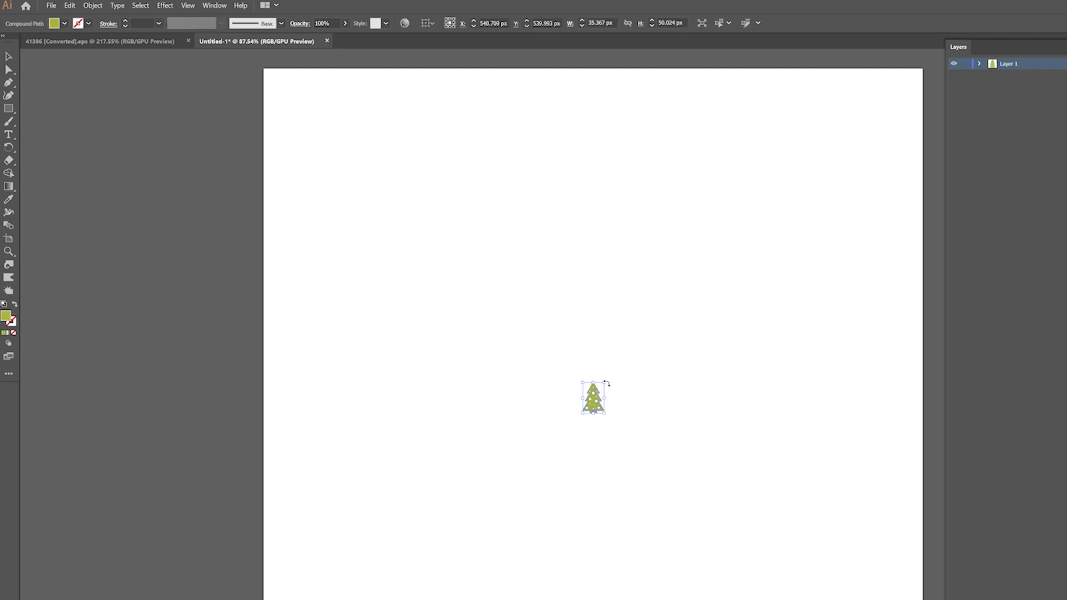
drag(604, 383, 768, 195)
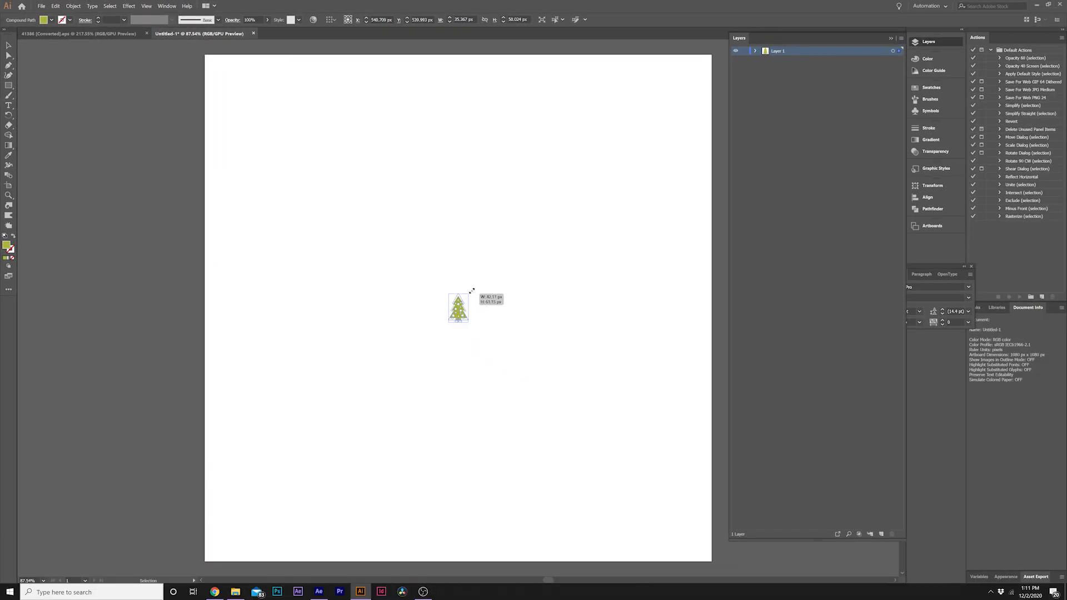
drag(593, 152, 653, 70)
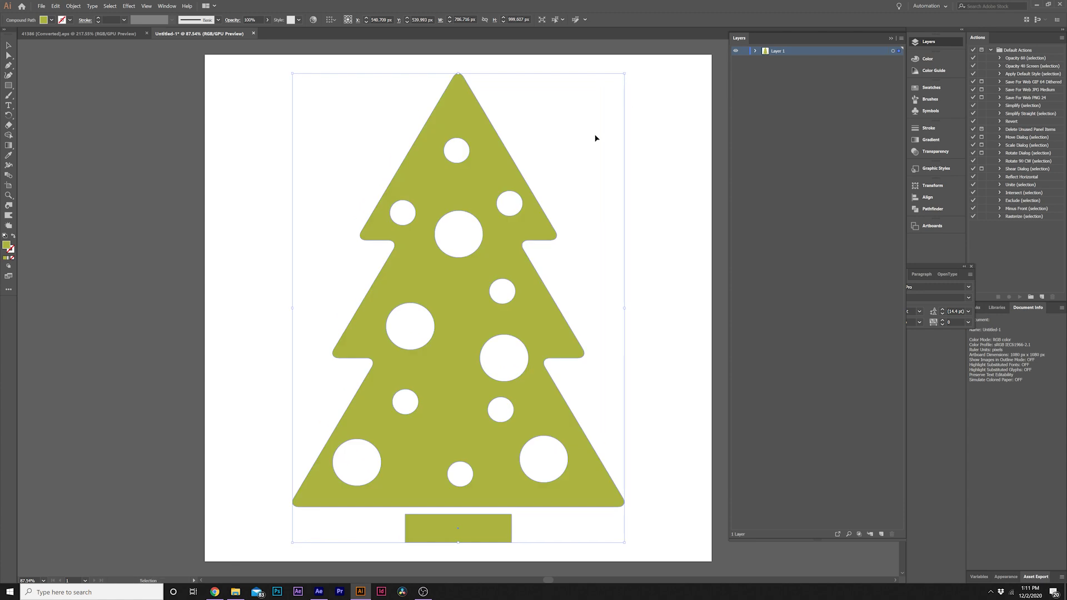
click(242, 270)
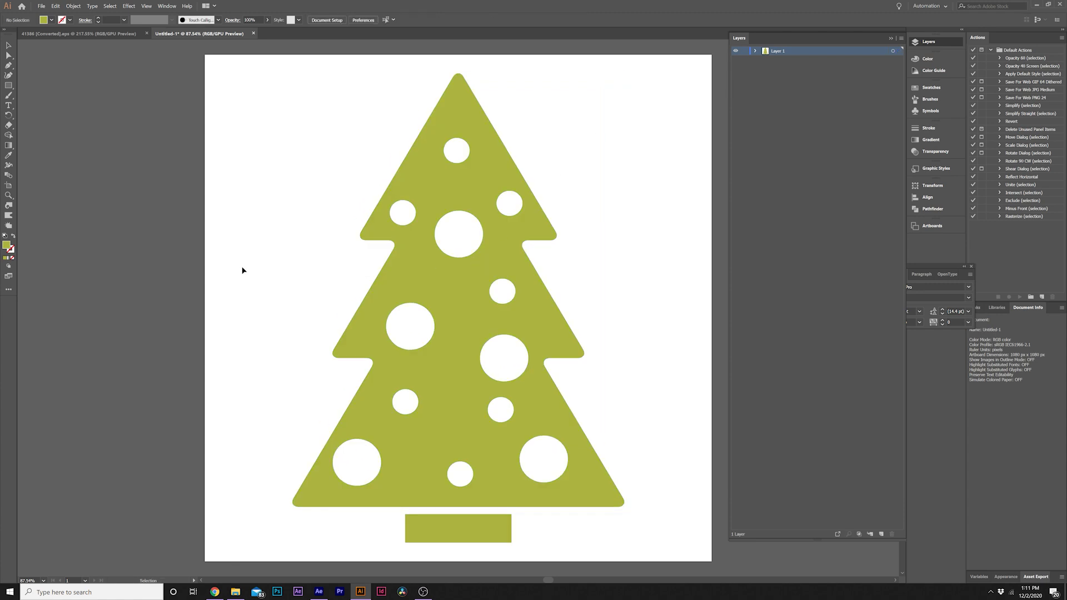
click(42, 6)
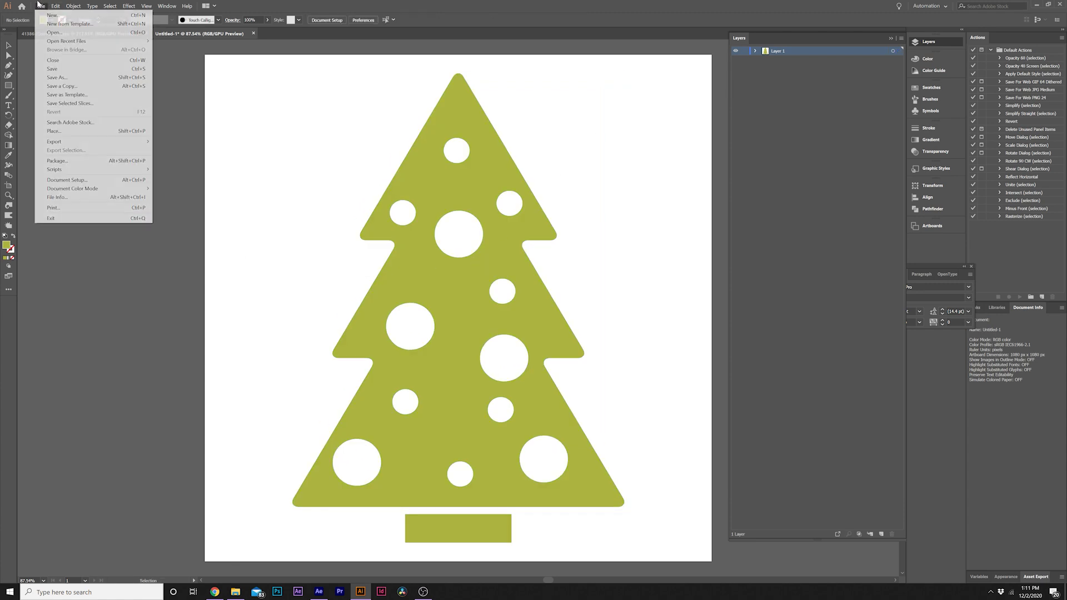
click(54, 69)
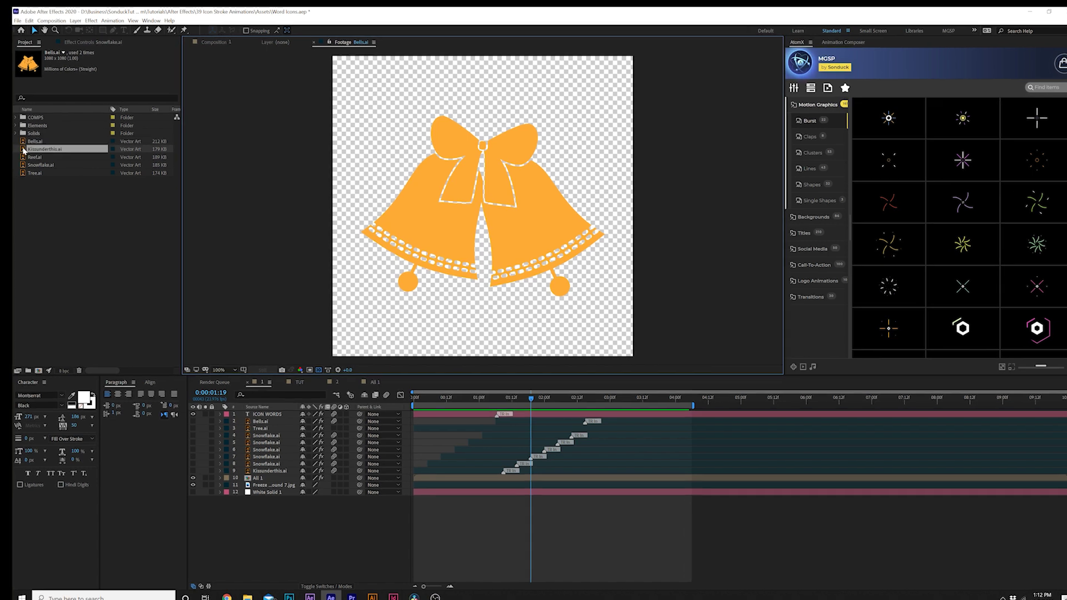
- Preview the Kissunderthis, Reef, Snowflake and Tree .ai icons in the Project panel
double_click(28, 143)
double_click(13, 196)
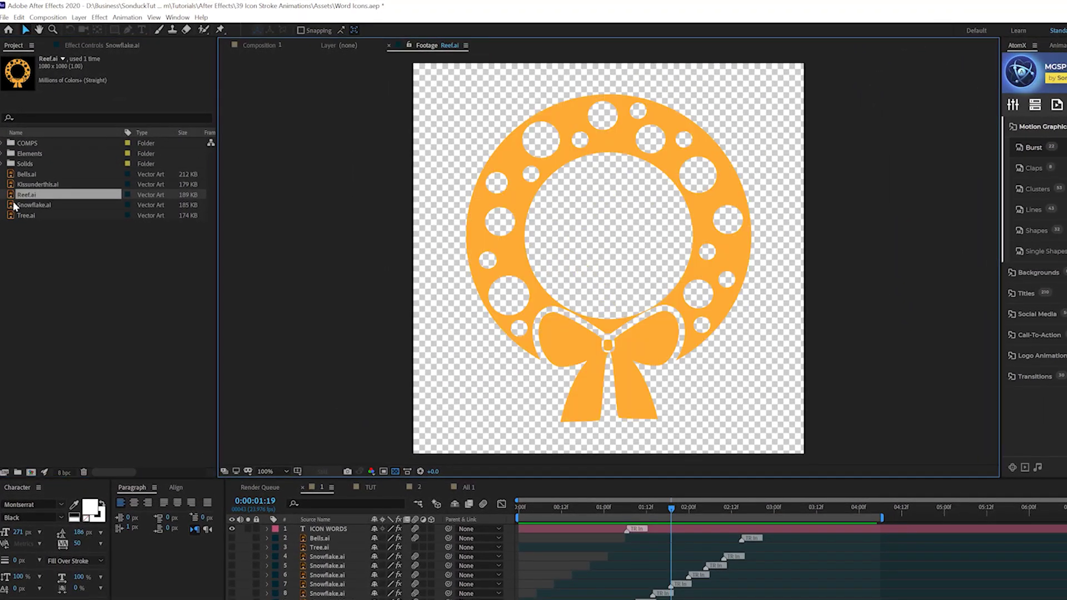
double_click(14, 205)
double_click(12, 216)
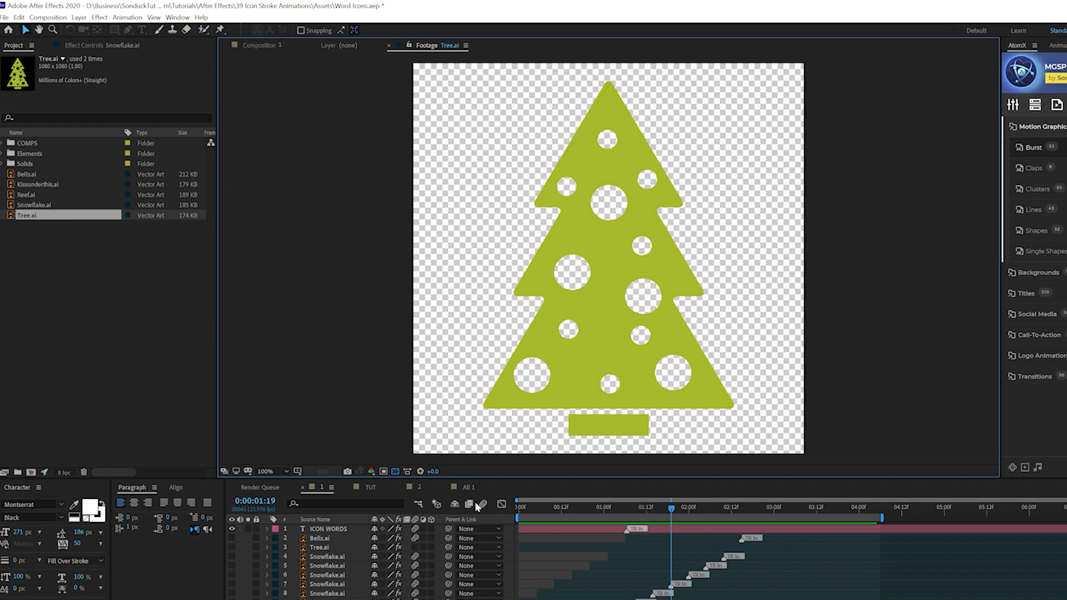
- Add Kissunderthis.ai to the TUT composition and scale the holly down to 14%
click(378, 488)
drag(39, 184, 318, 523)
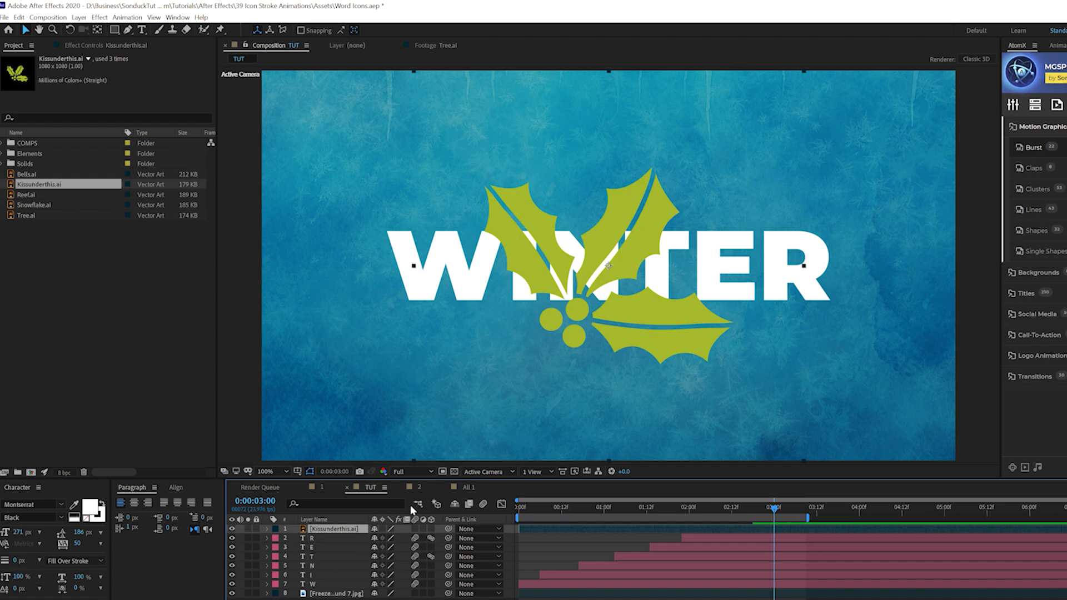
key(s)
drag(384, 538, 333, 538)
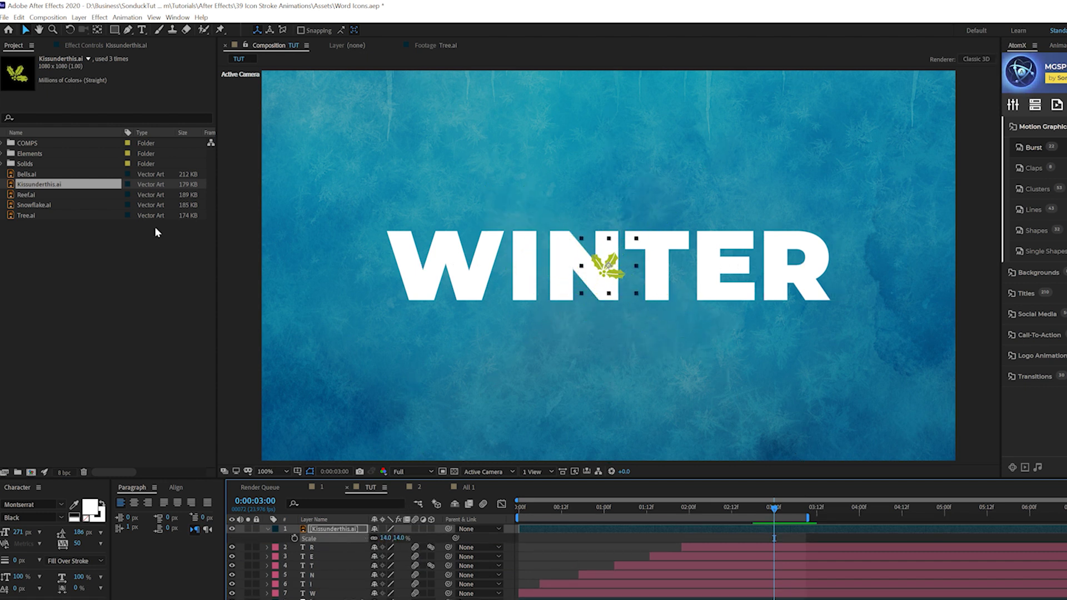
- Shrink the holly to 14% and give it a white Fill effect
click(100, 17)
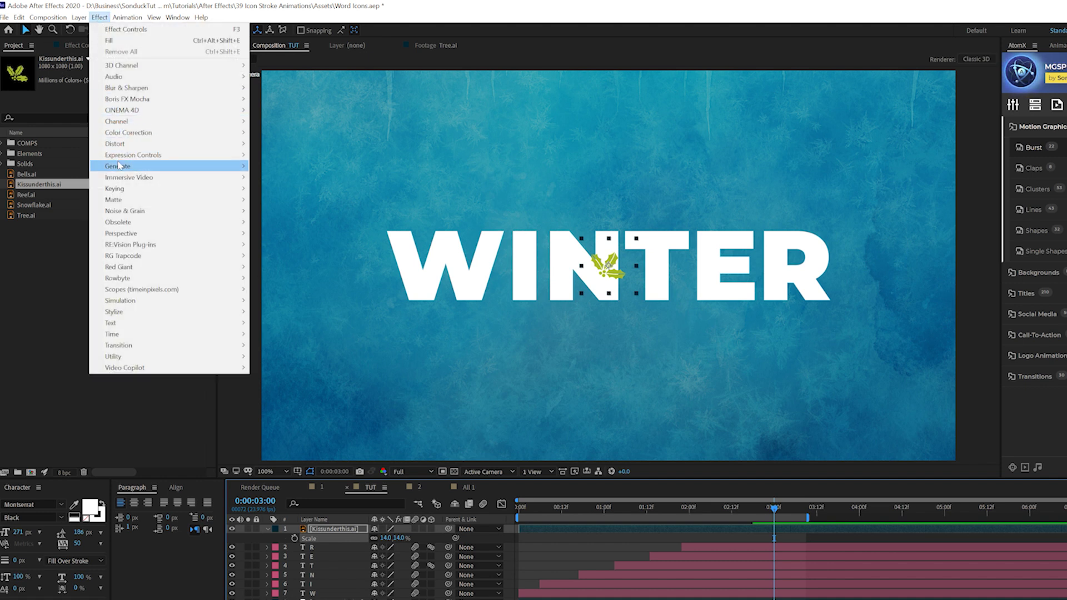
mouse_move(121, 166)
click(268, 334)
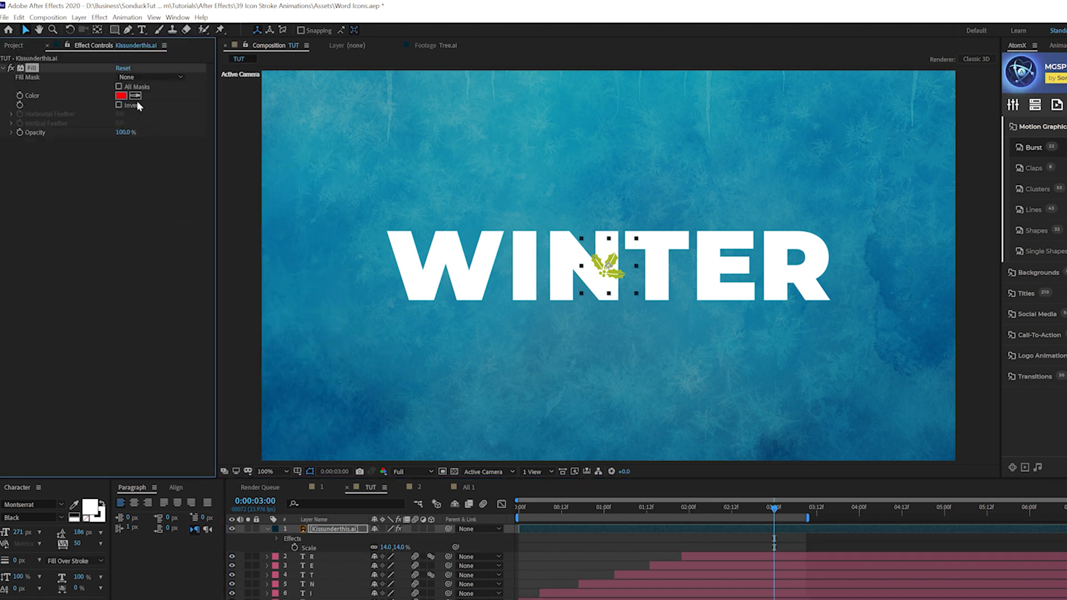
click(136, 96)
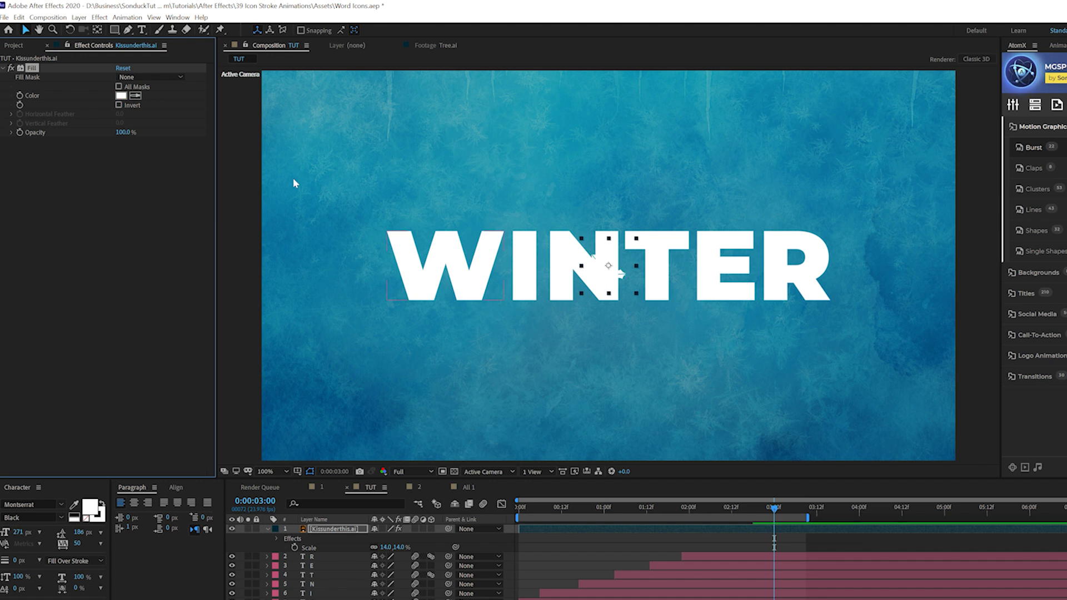
- Place the holly at the W's lower left, rotated 61° and scaled to 25%
drag(609, 268, 409, 353)
drag(386, 548, 418, 538)
key(r)
key(s)
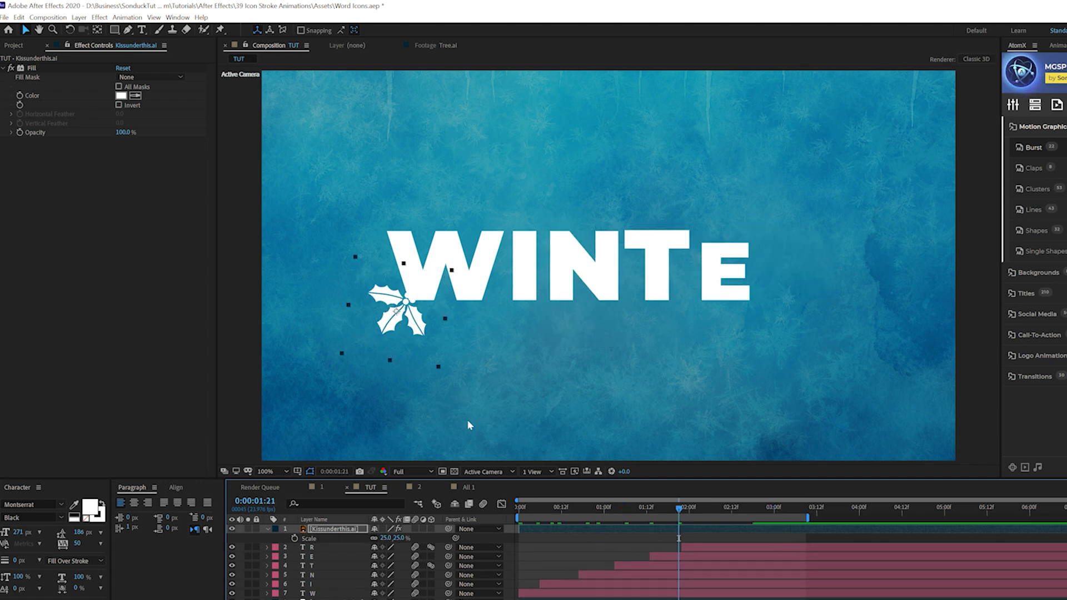
key(Return)
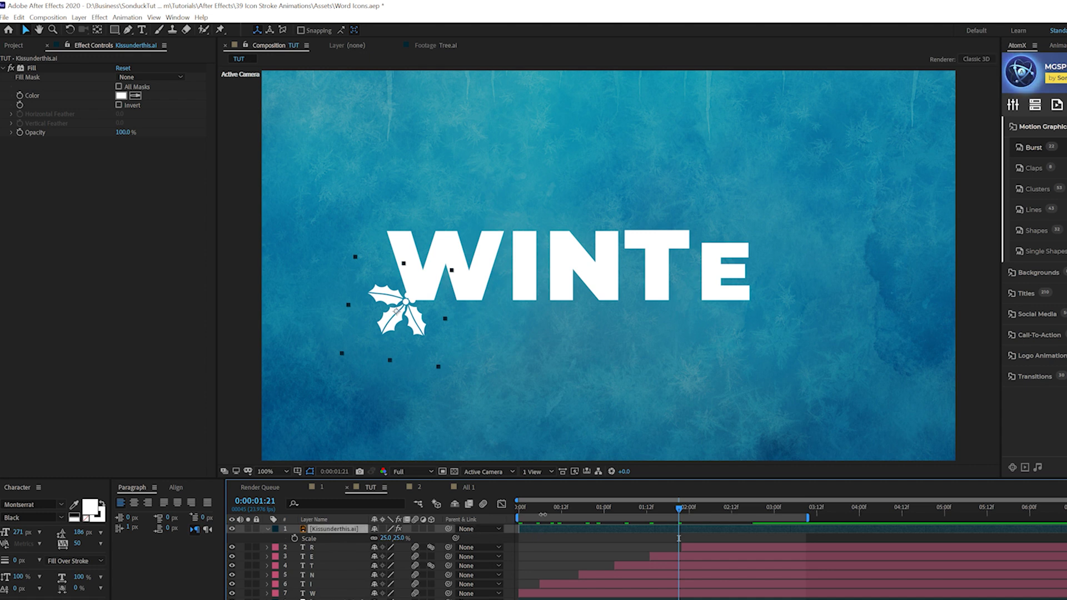
- Check the letters between 0:14 and 0:19, then shift the holly's anchor point up and right
drag(544, 509, 570, 519)
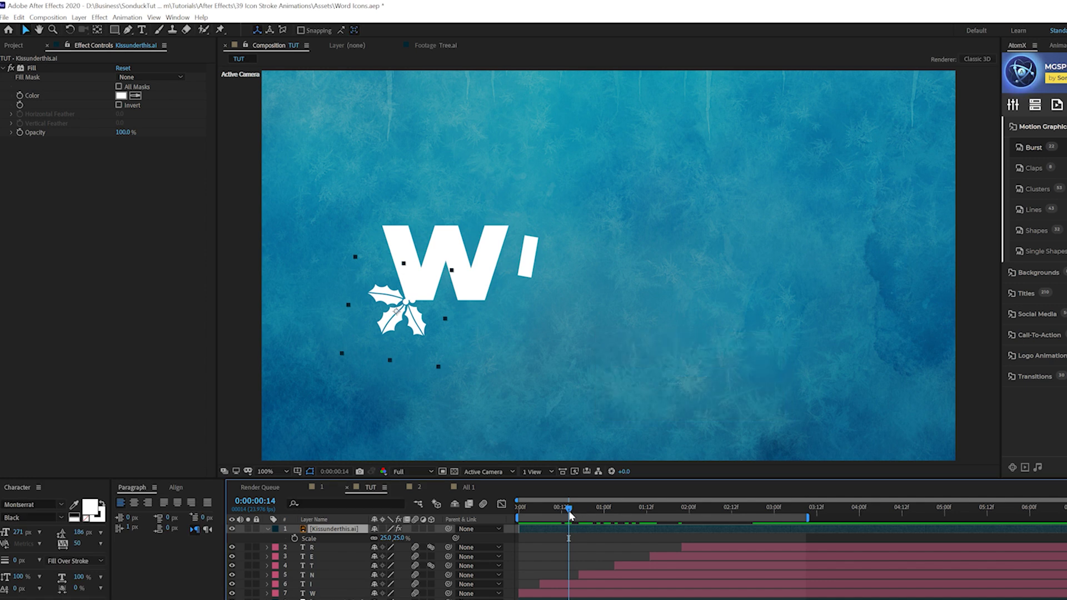
drag(569, 512, 590, 516)
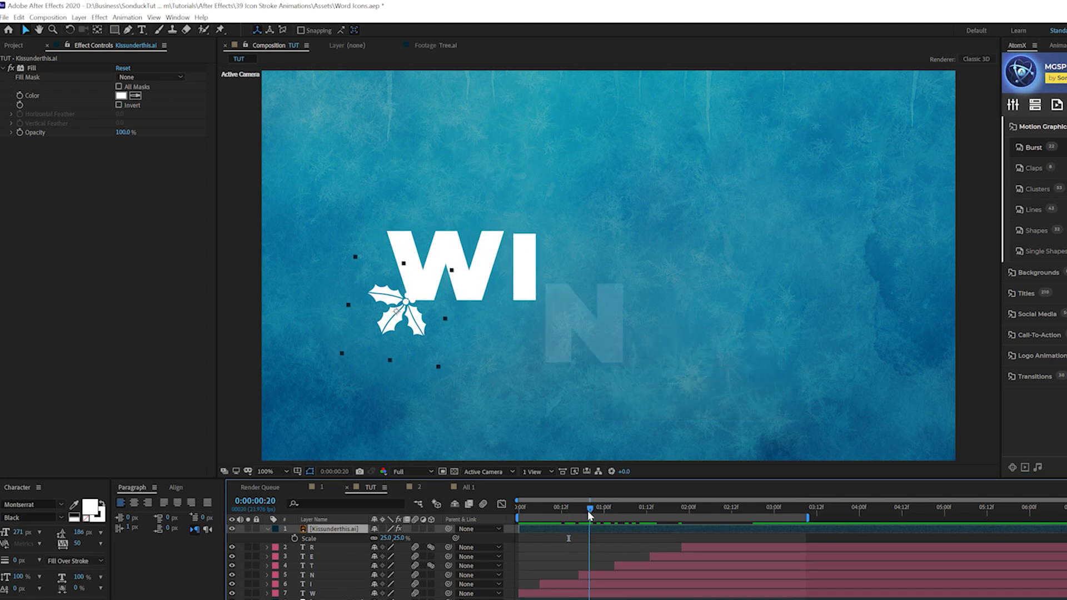
click(97, 31)
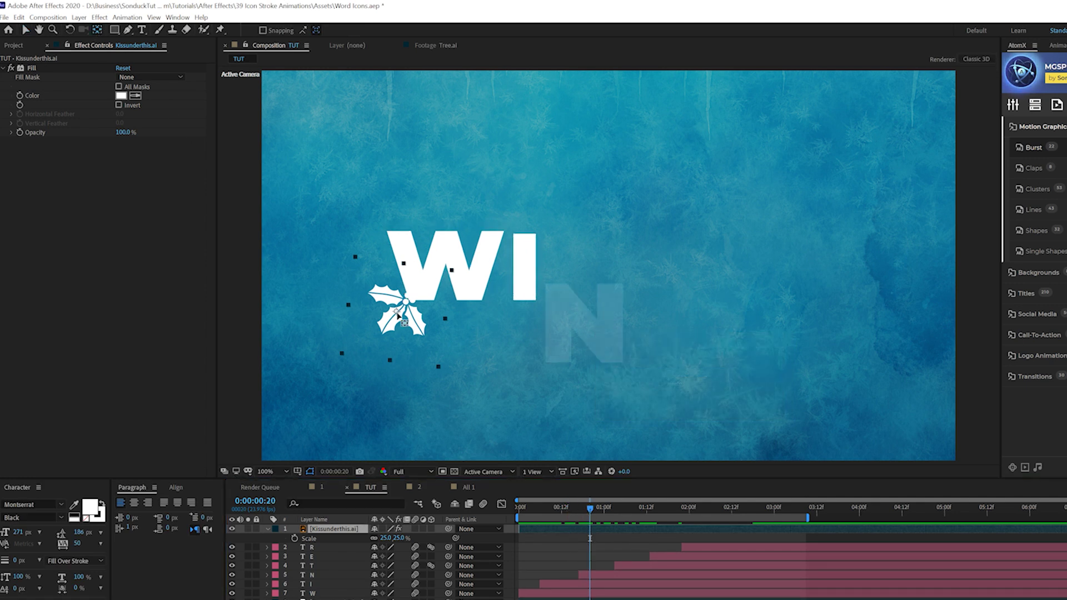
drag(397, 314, 411, 301)
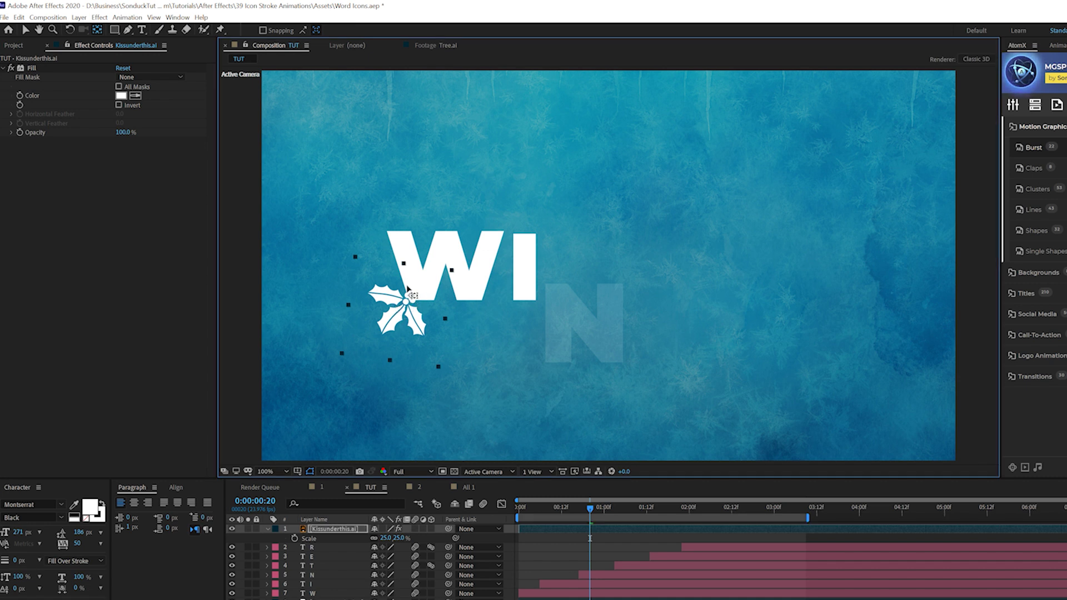
key(v)
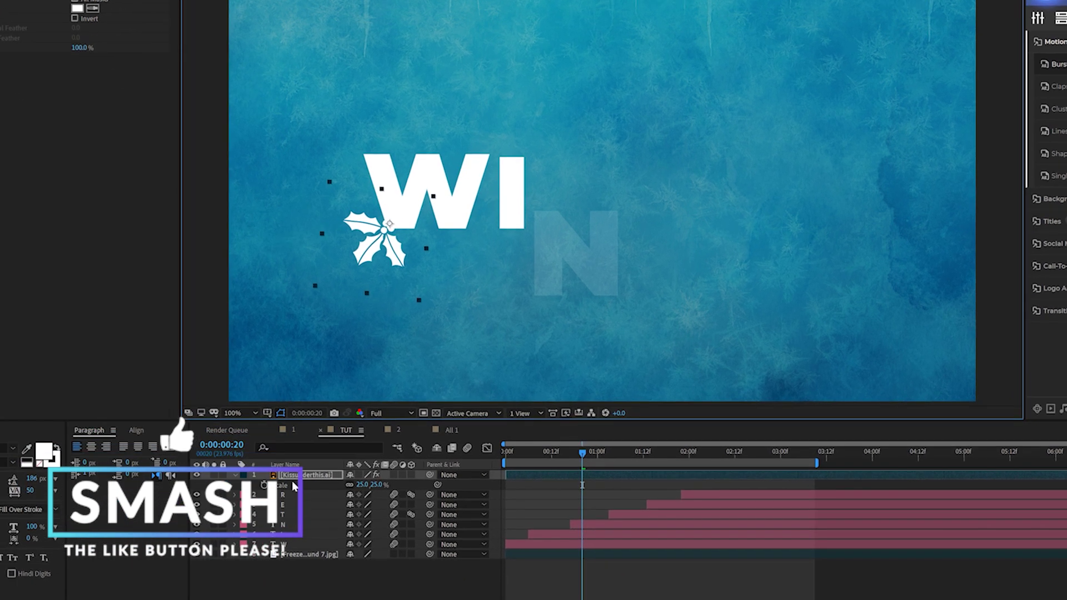
- Keyframe the holly's Scale from 0% at 20 frames up to 25%, scrubbing to check
click(264, 485)
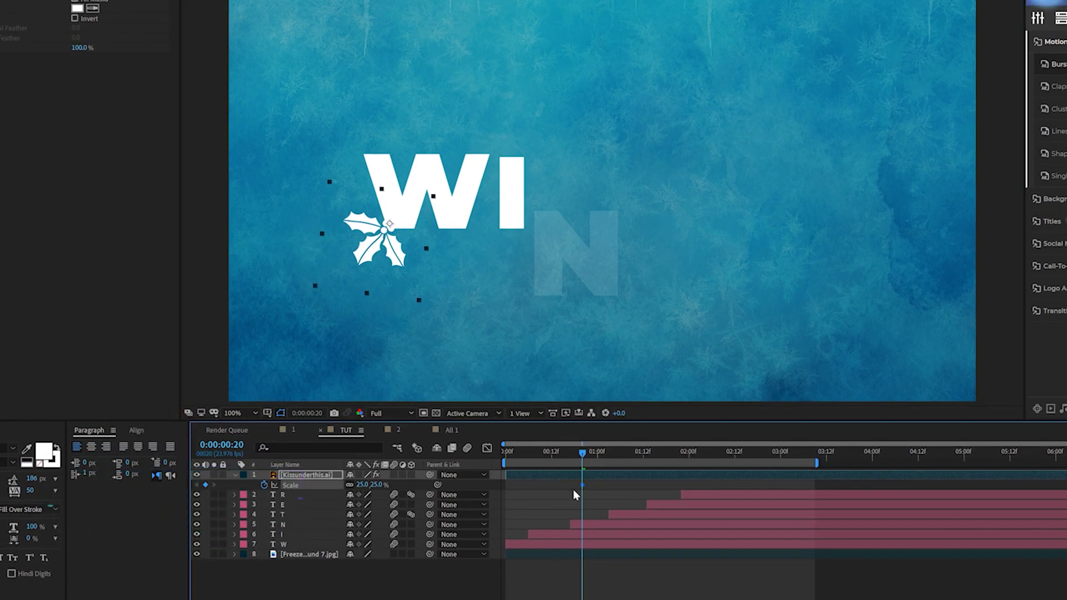
drag(600, 485, 616, 485)
text(0)
key(Return)
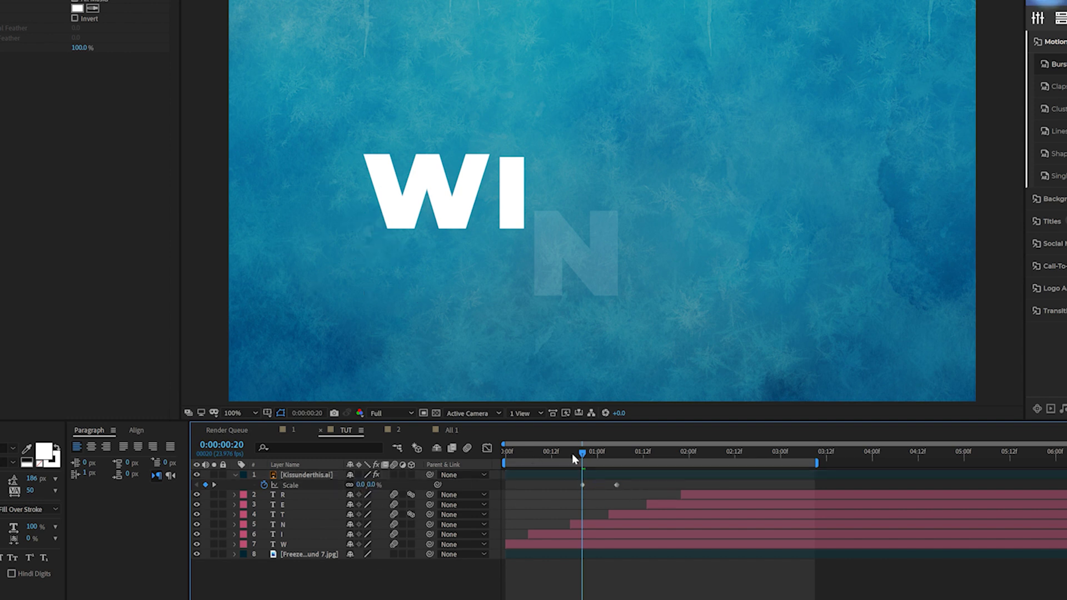
click(599, 454)
drag(599, 455, 617, 451)
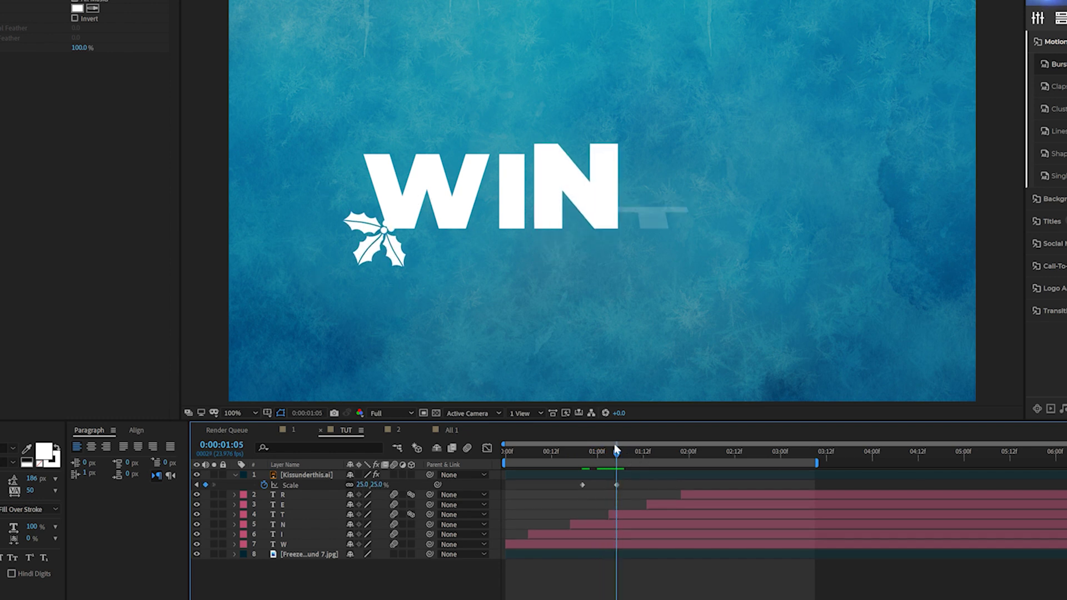
mouse_move(617, 449)
mouse_down()
mouse_move(576, 451)
mouse_move(636, 452)
mouse_up()
- Add a wiggle(2,20) expression to the holly's Rotation and preview the animation
key(shift+r)
alt+click(264, 496)
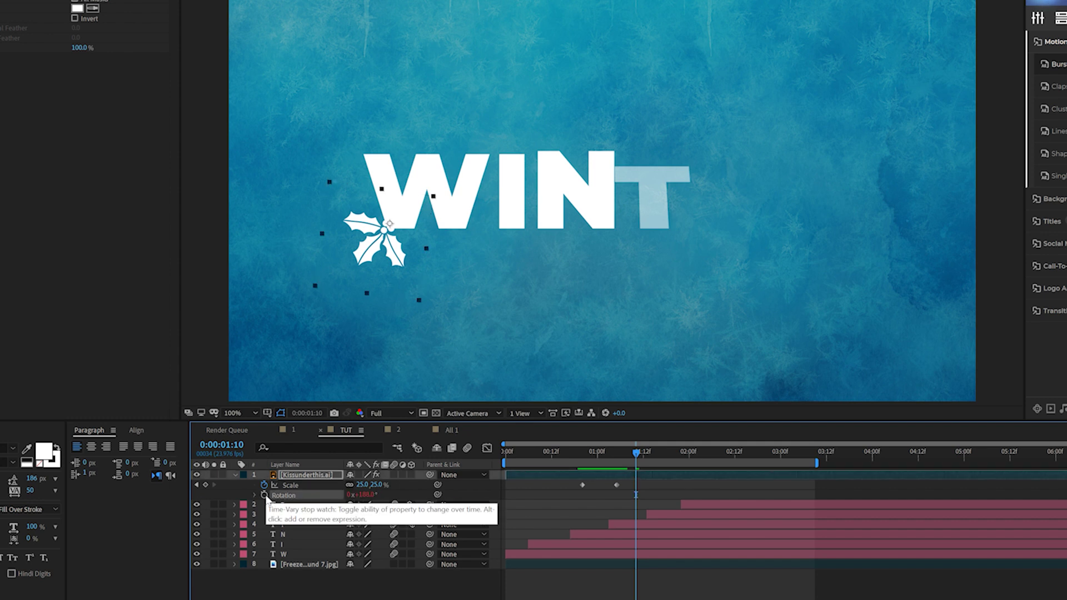
text(wiggle())
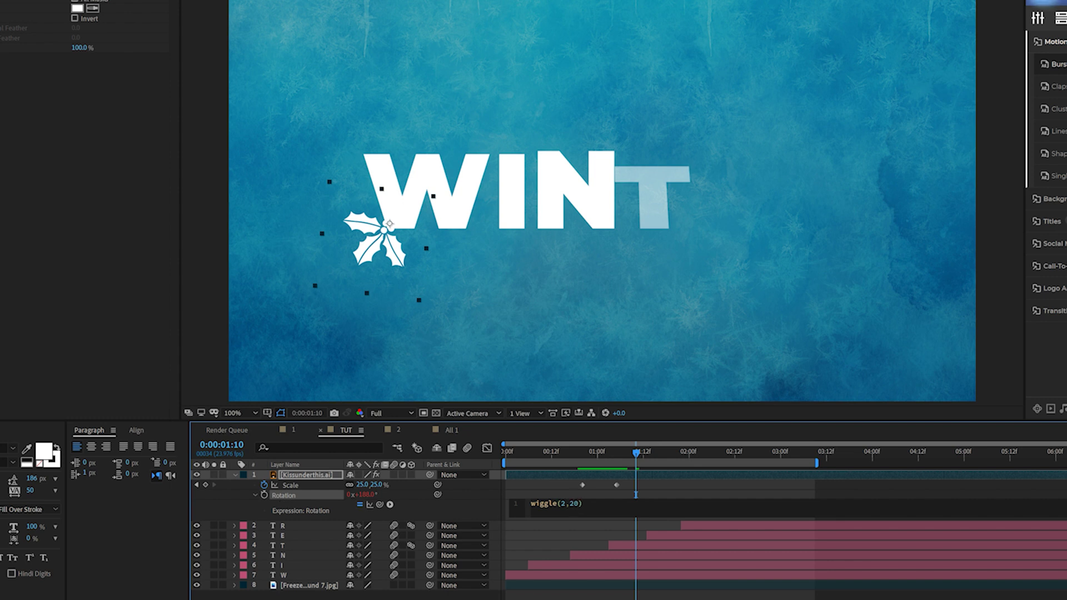
click(483, 404)
key(space)
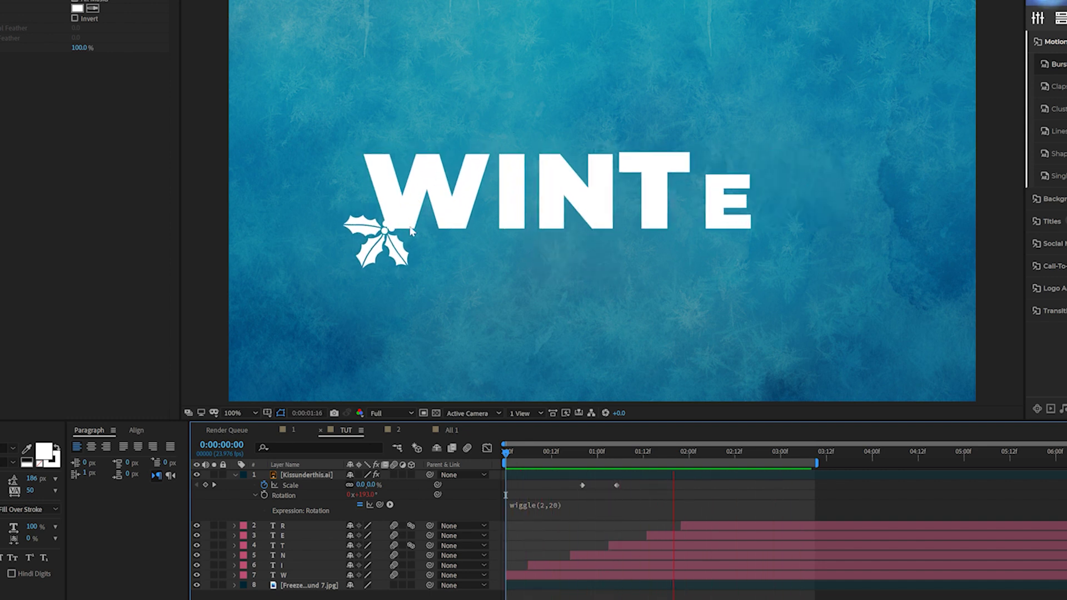
click(235, 477)
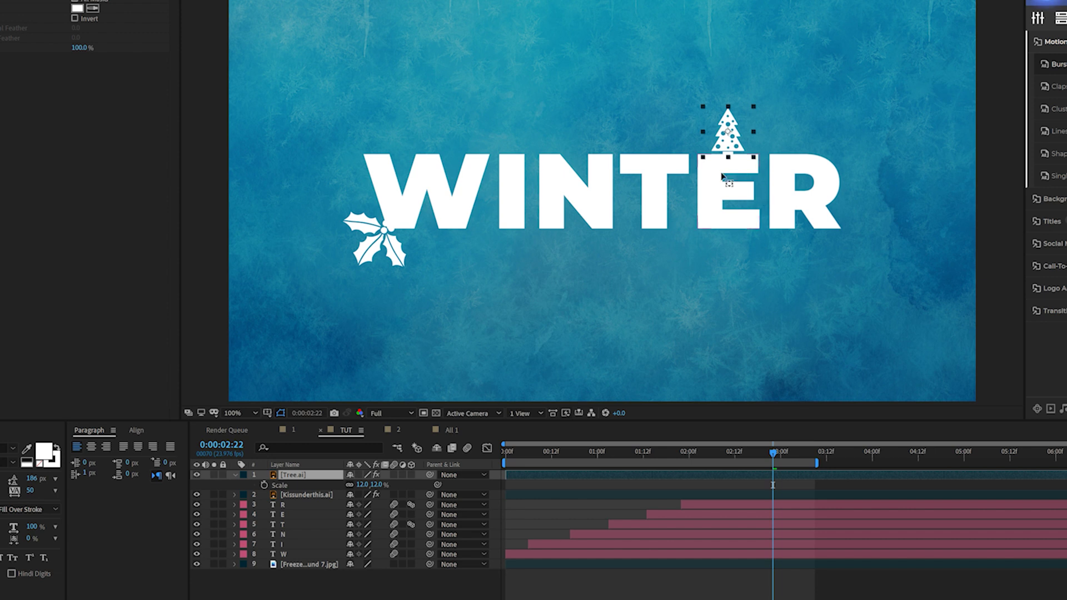
- Keyframe the Tree.ai Scale so it starts at 0% slightly later
click(725, 139)
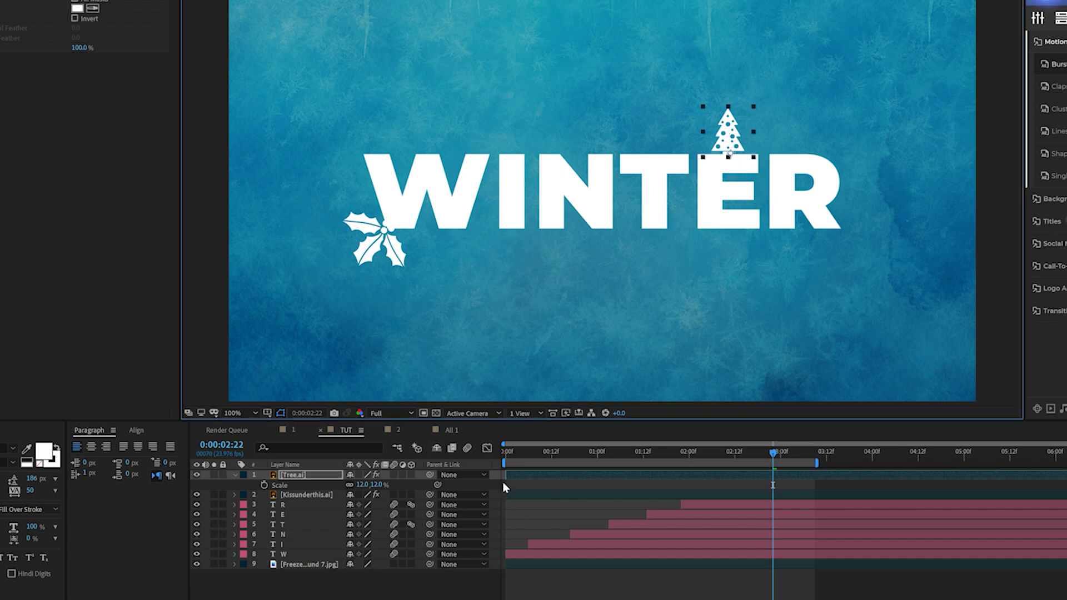
click(264, 485)
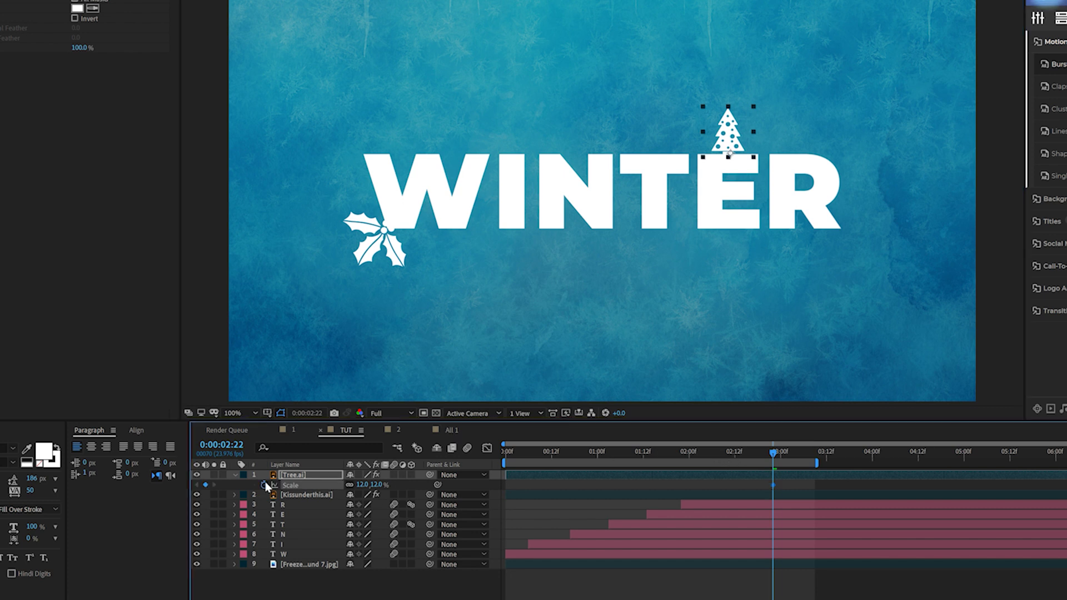
drag(802, 488, 817, 487)
click(370, 489)
text(0)
key(Return)
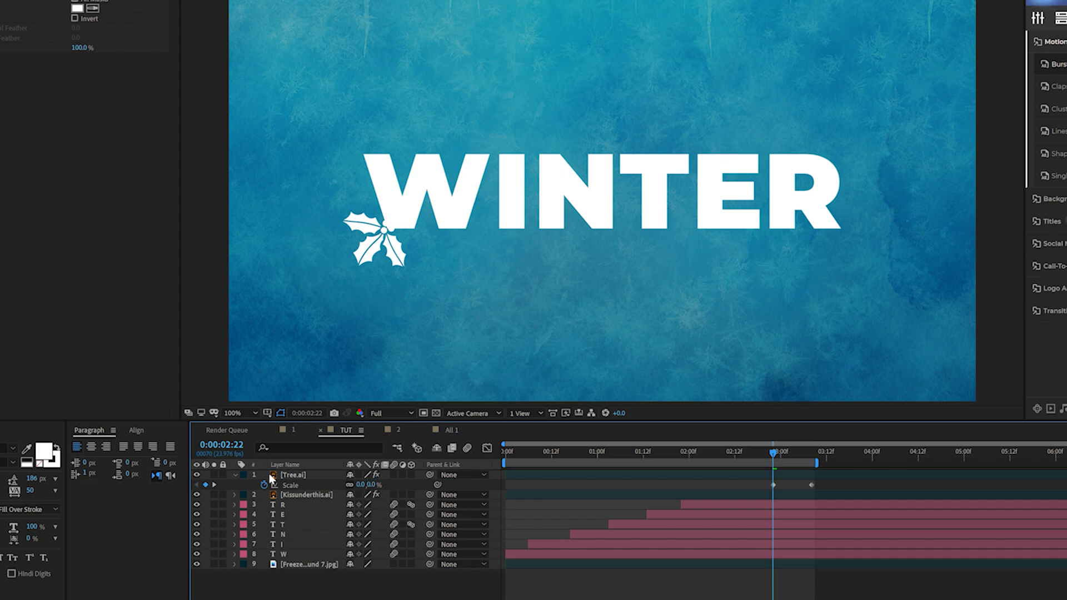
- Start a wiggle expression on the Tree.ai layer's Rotation
click(293, 475)
key(shift+r)
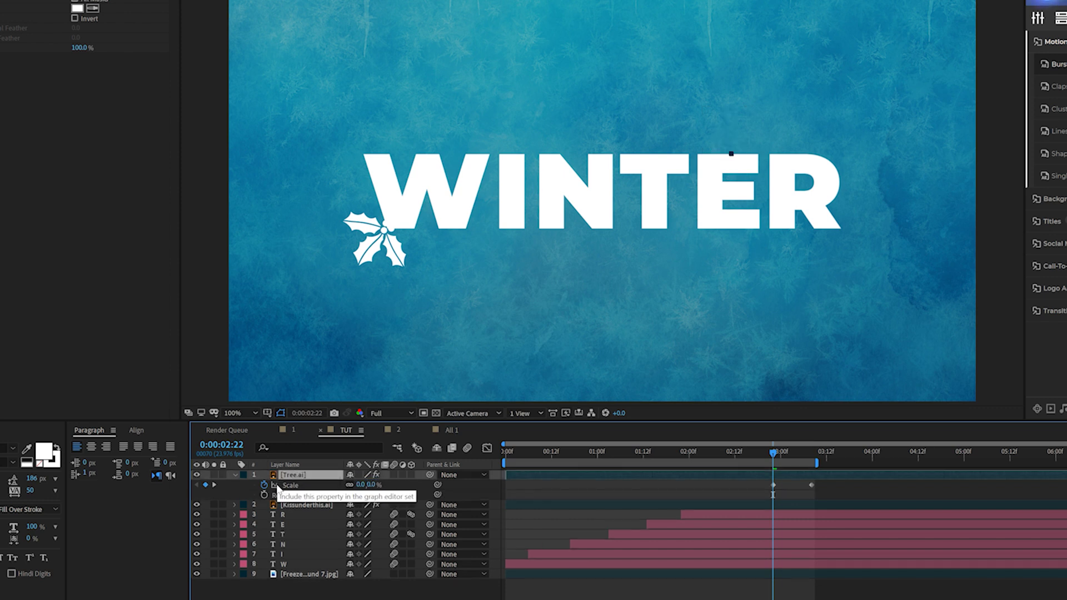
alt+click(265, 496)
text(w)
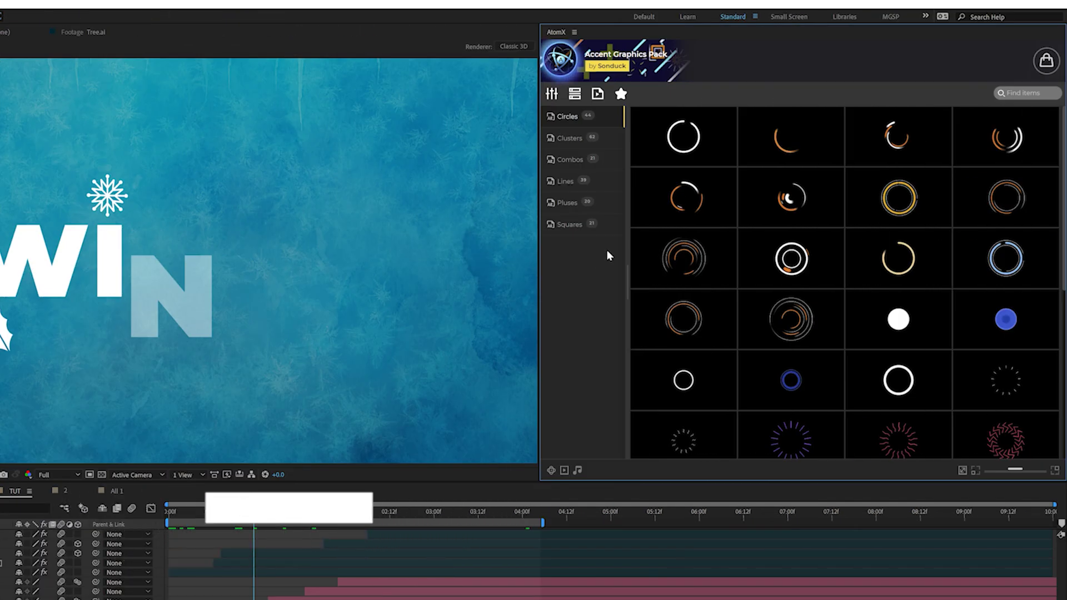
- Apply the AtomX Circle Outline 3 accent, preview it, and reveal its Scale
mouse_move(793, 197)
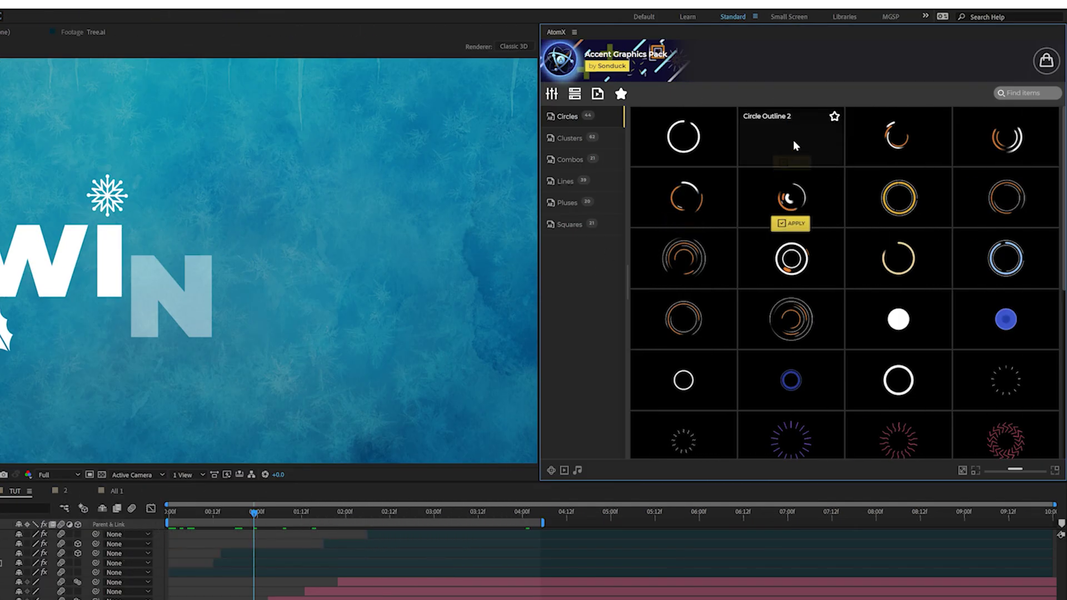
mouse_move(891, 140)
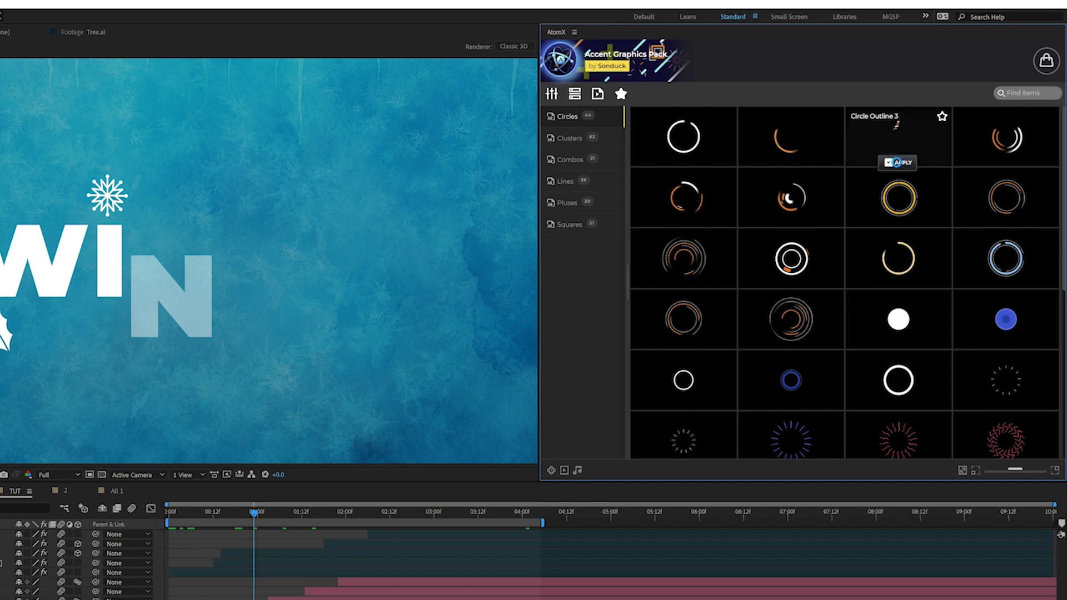
click(896, 162)
key(space)
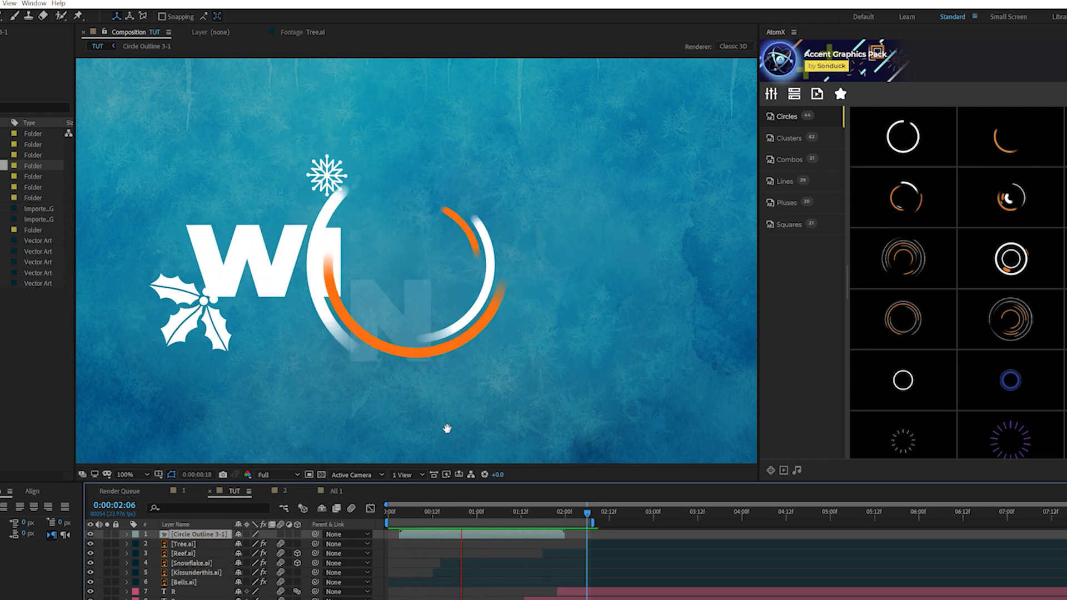
key(s)
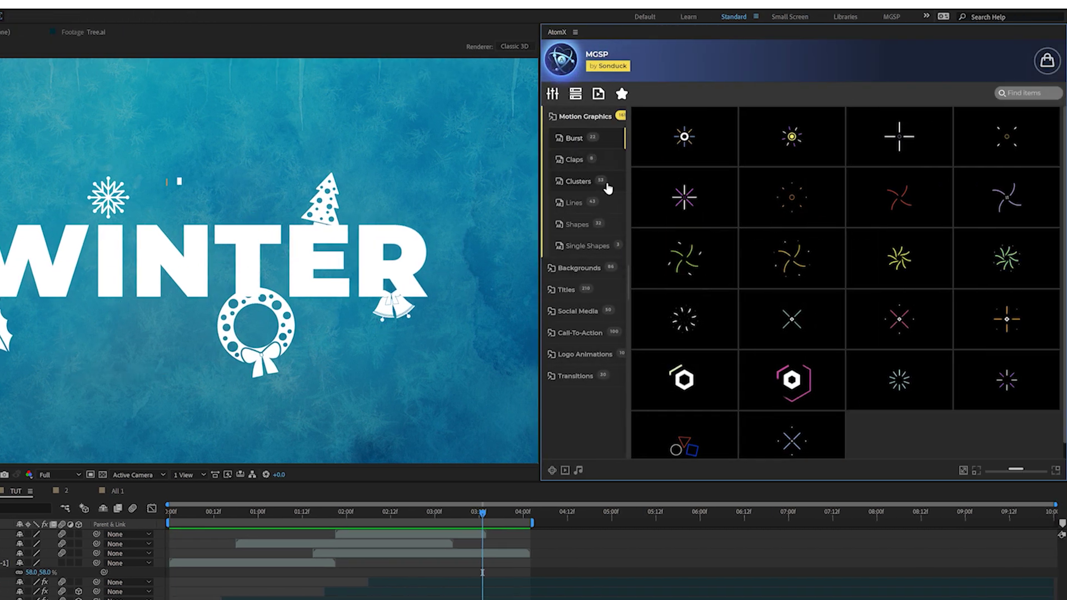
- Browse the AtomX MGSP library to Titles > Regular Titles
click(574, 290)
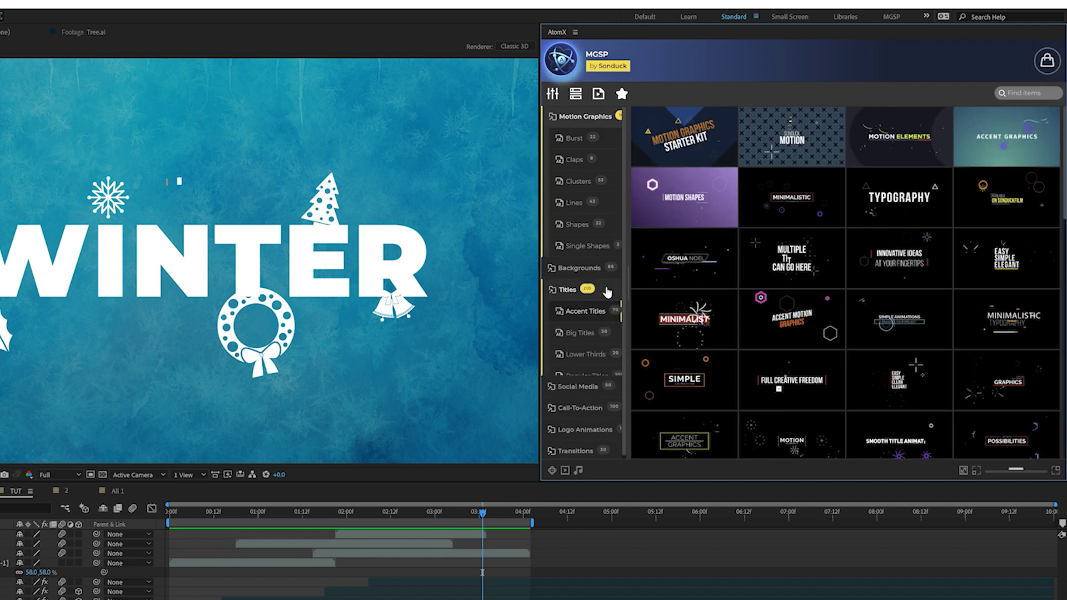
scroll(751, 339, down, 10)
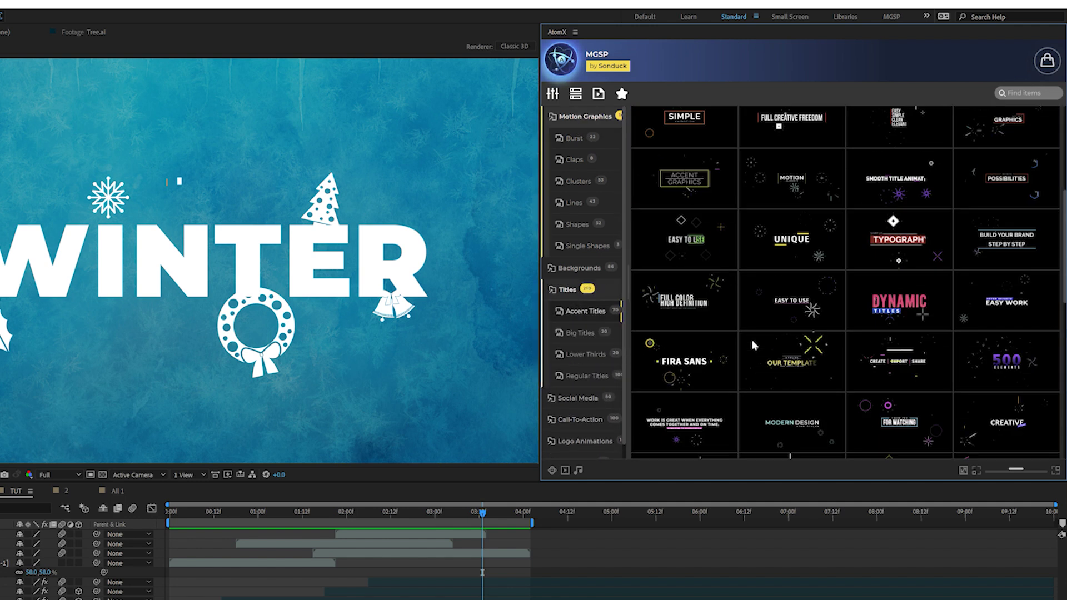
click(585, 377)
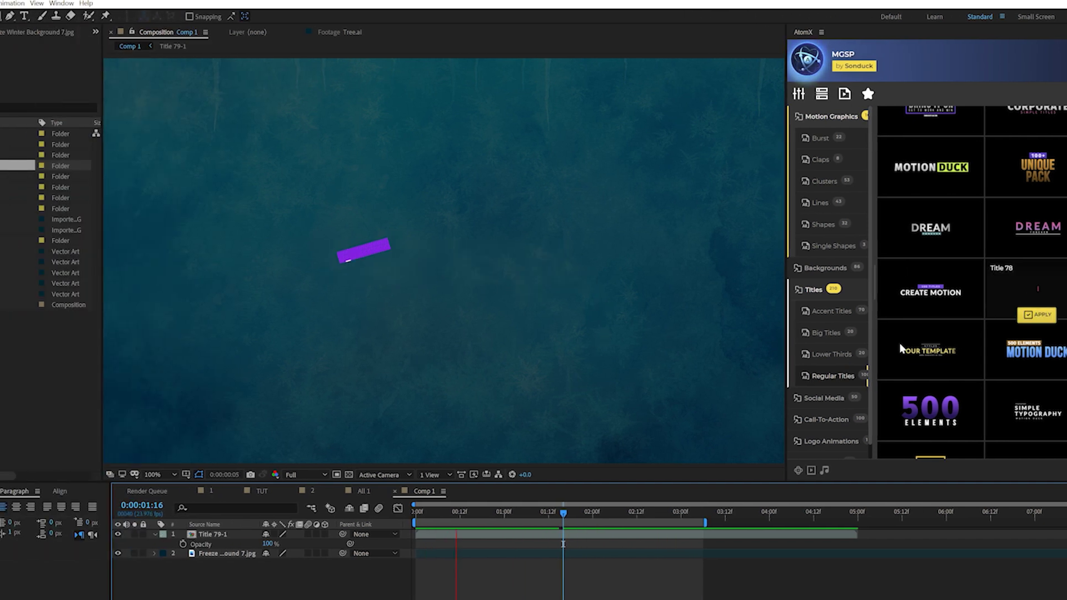
- Change the Title 79-1 box colour to light purple, then play back Comp 1
double_click(217, 535)
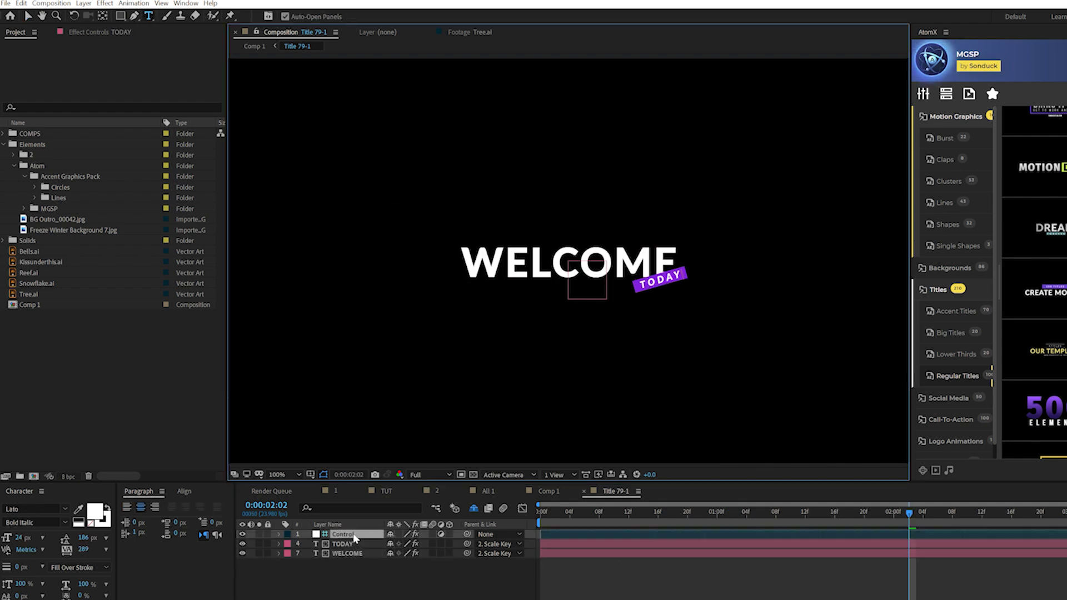
click(92, 33)
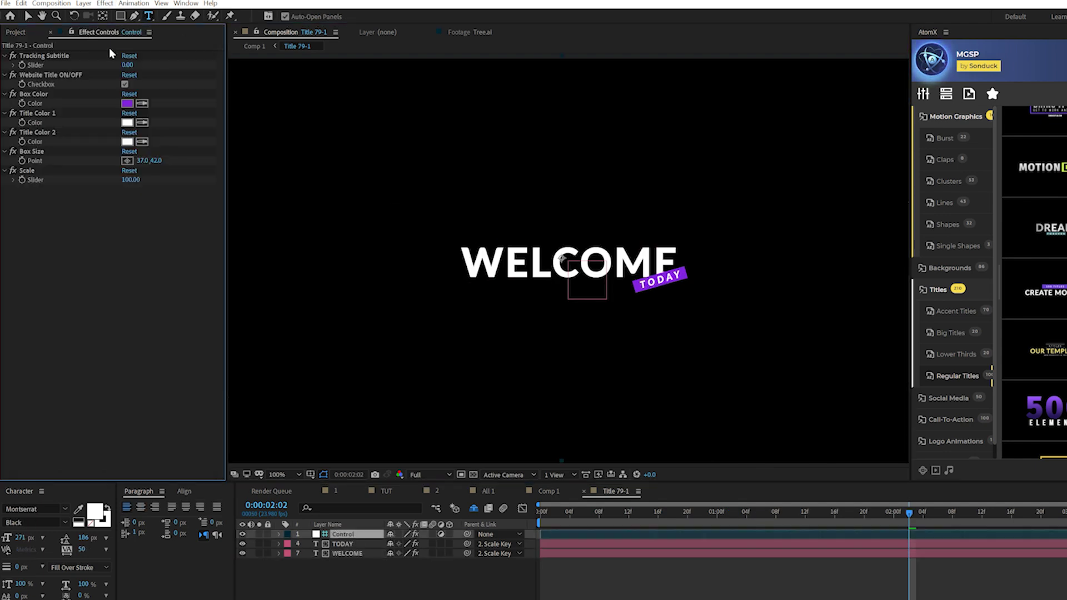
click(128, 103)
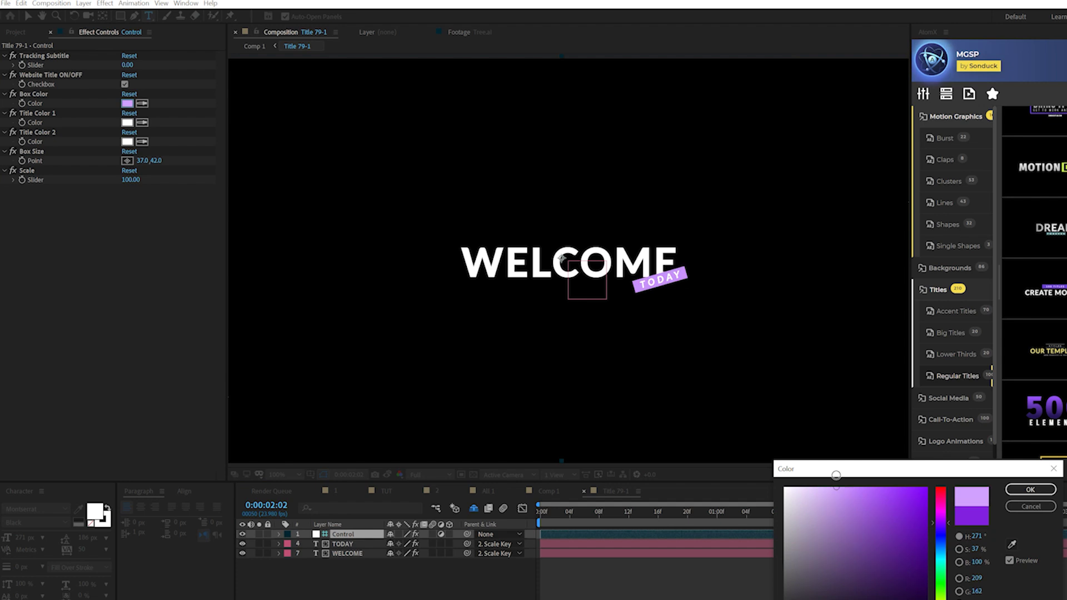
key(Return)
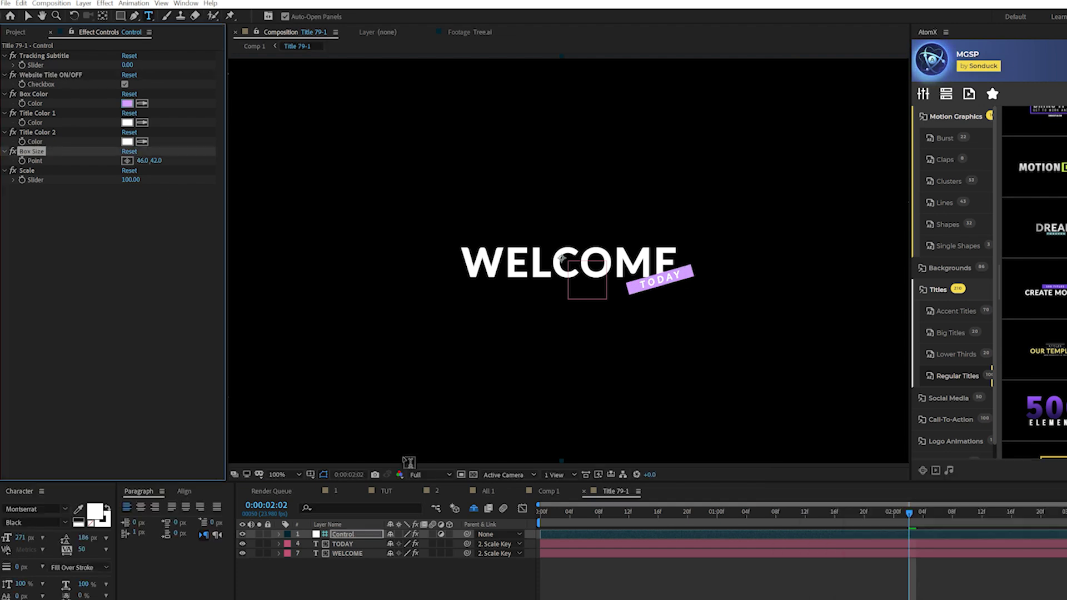
click(549, 491)
key(space)
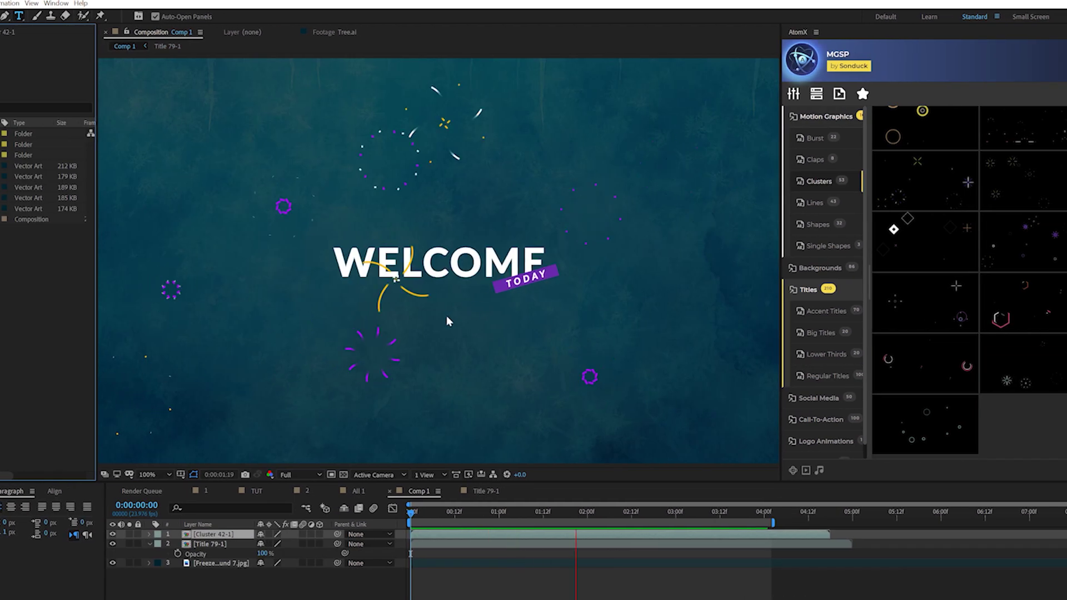